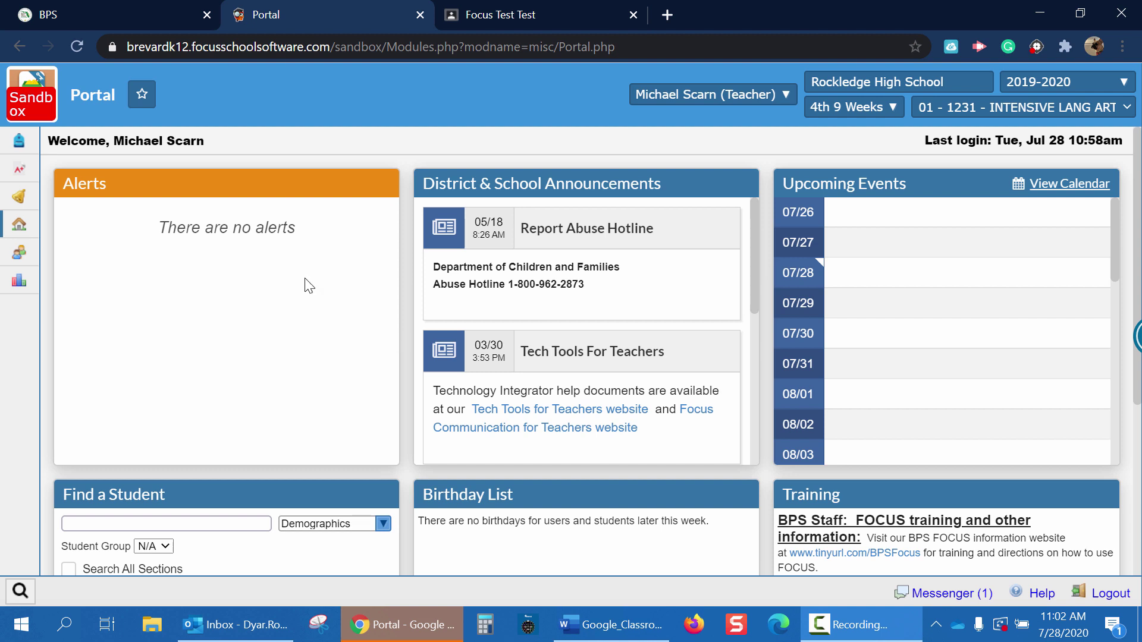
- Open My Information > Preferences and show the Linked Accounts tab with Google Classroom sign-in
mouse_move(26, 260)
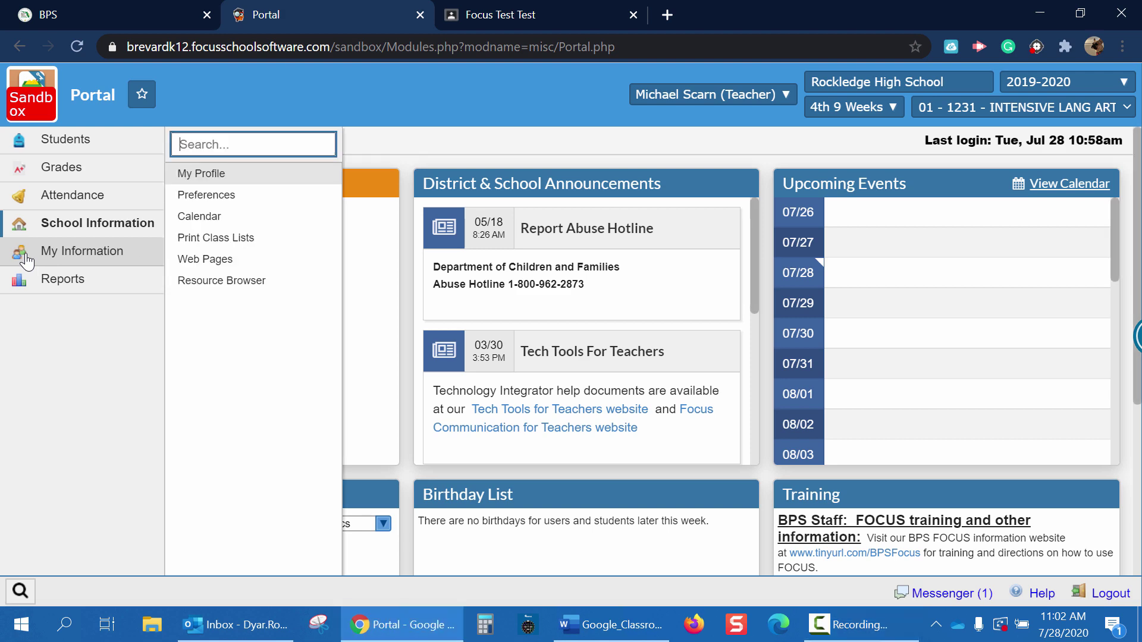
left_click(289, 203)
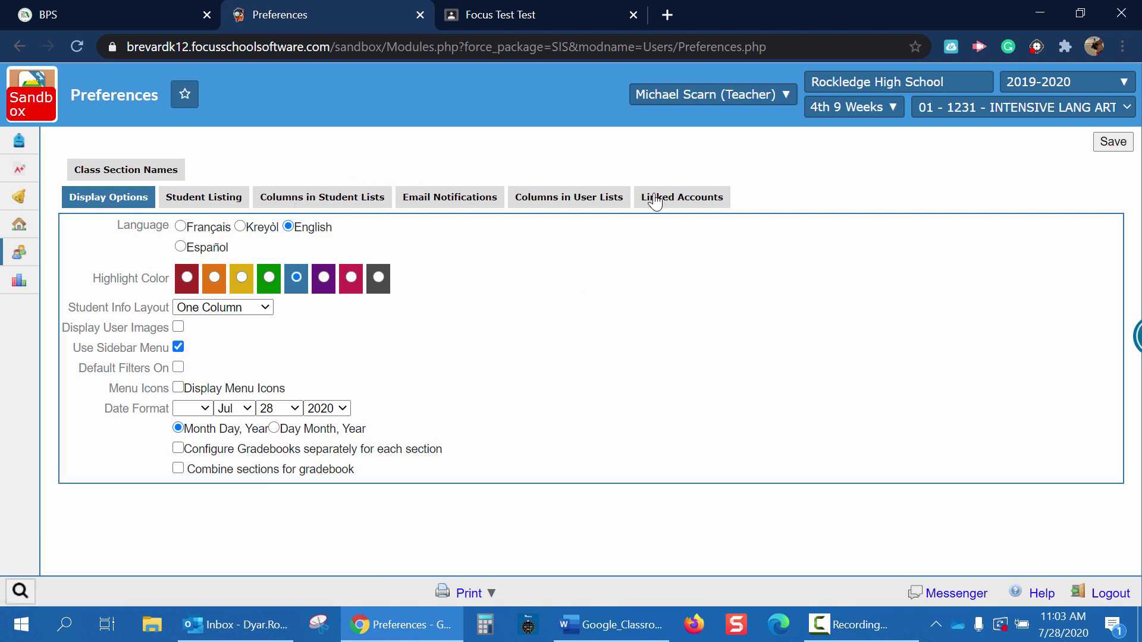
left_click(692, 203)
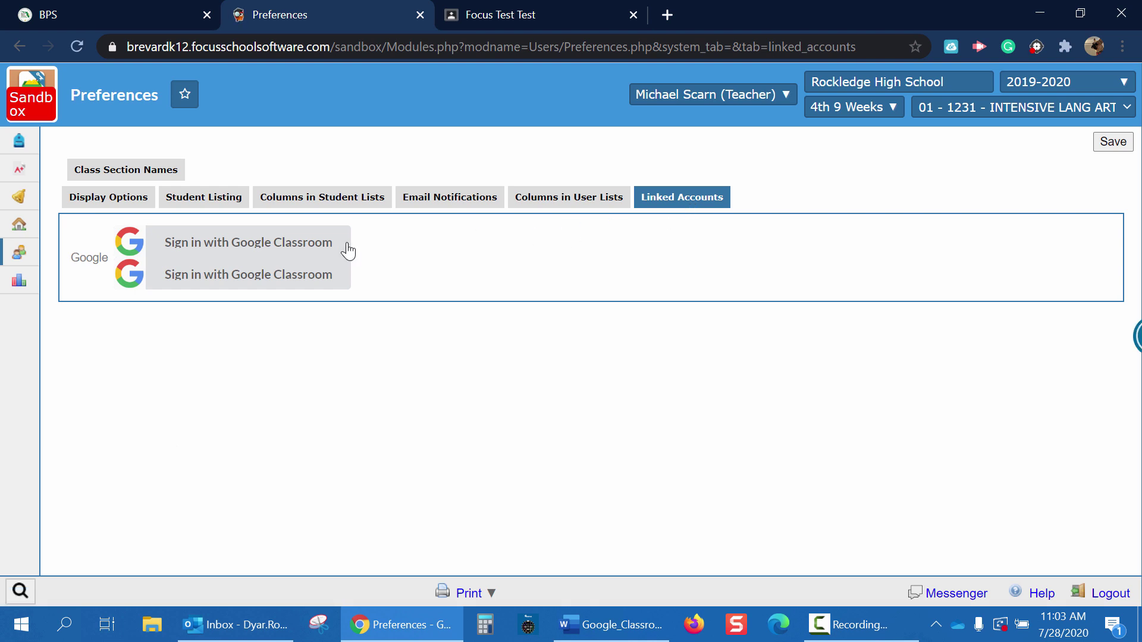
- Bring up the Google account chooser for Focus SIS, then switch back to the BPS app launcher
left_click(305, 247)
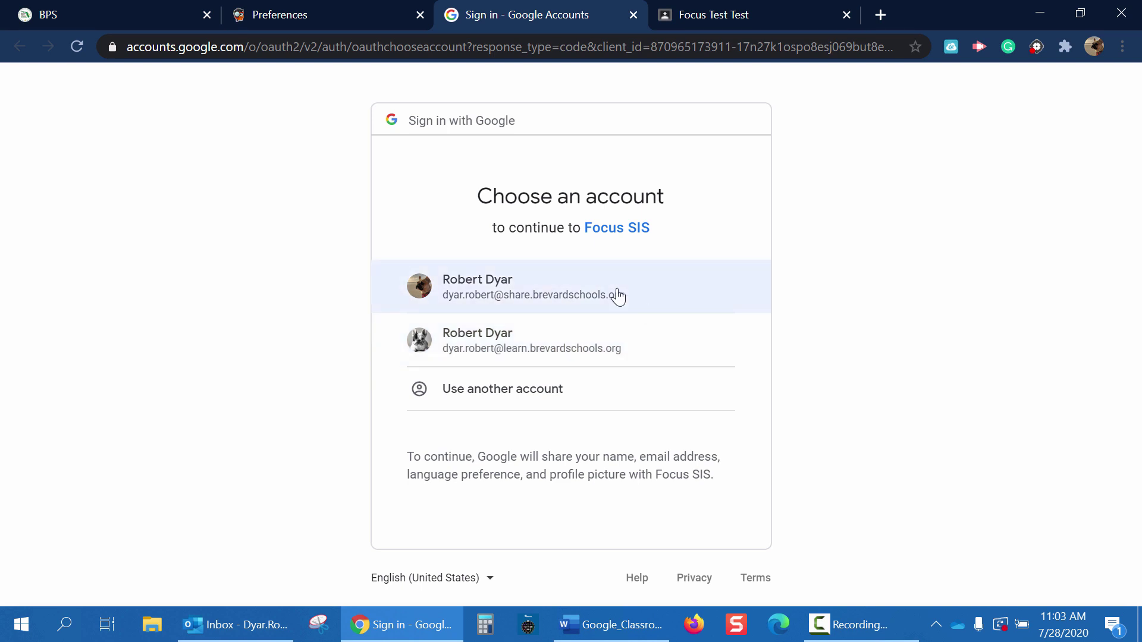
left_click(168, 7)
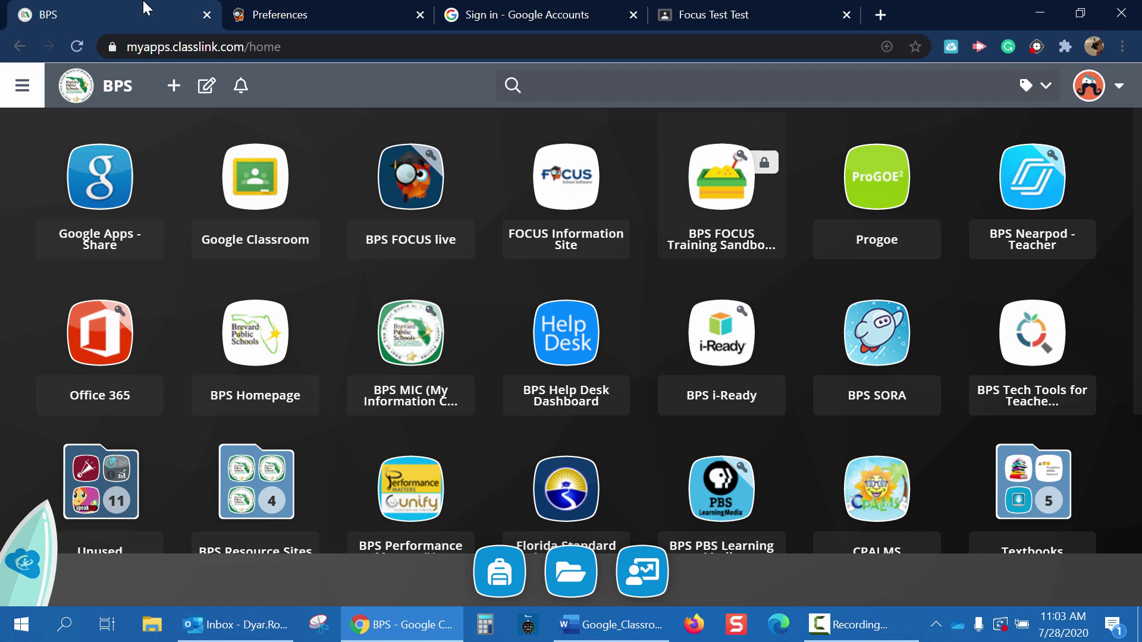
- Launch Google Drive from the Google Apps - Share tile in ClassLink LaunchPad
left_click(112, 196)
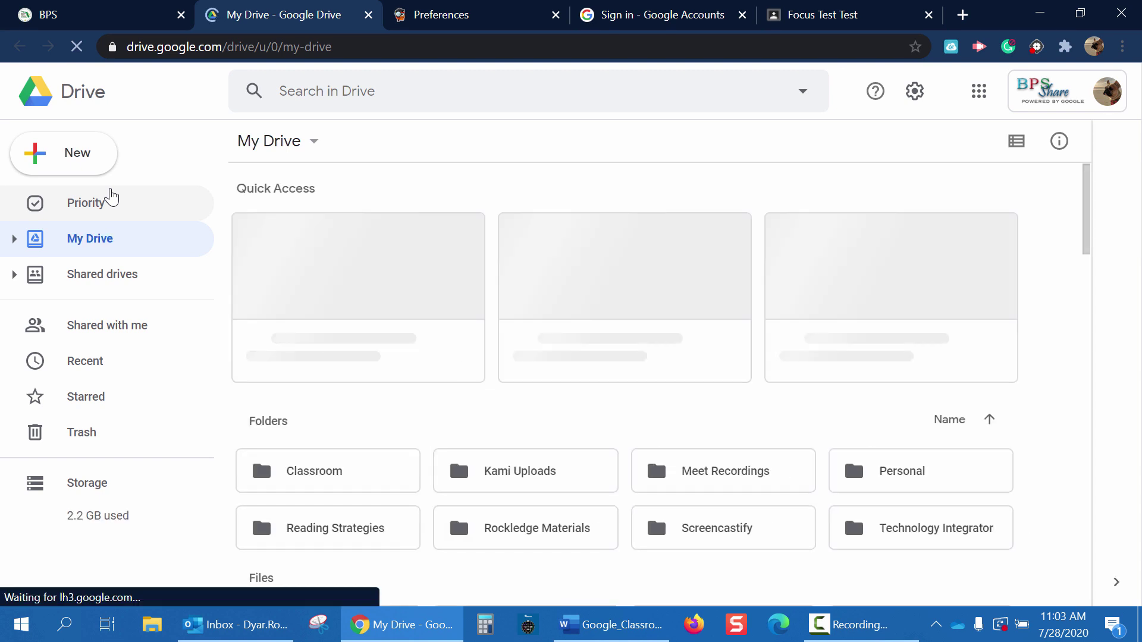
- Back in Focus Preferences, sign into Google Classroom with the school account and review the consent page
left_click(463, 10)
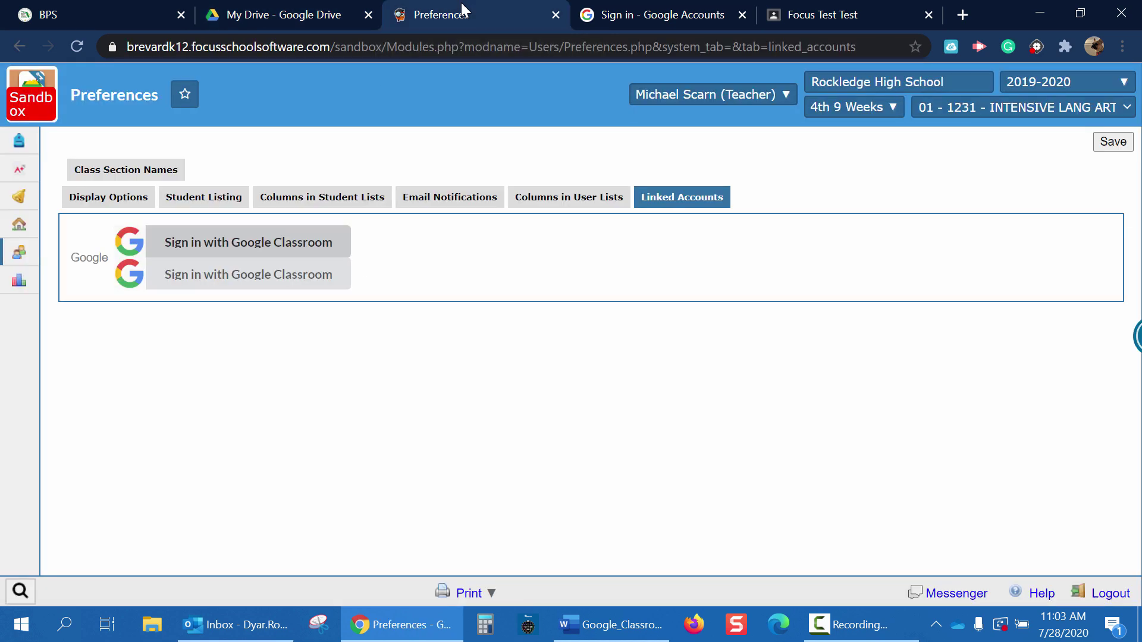
left_click(309, 243)
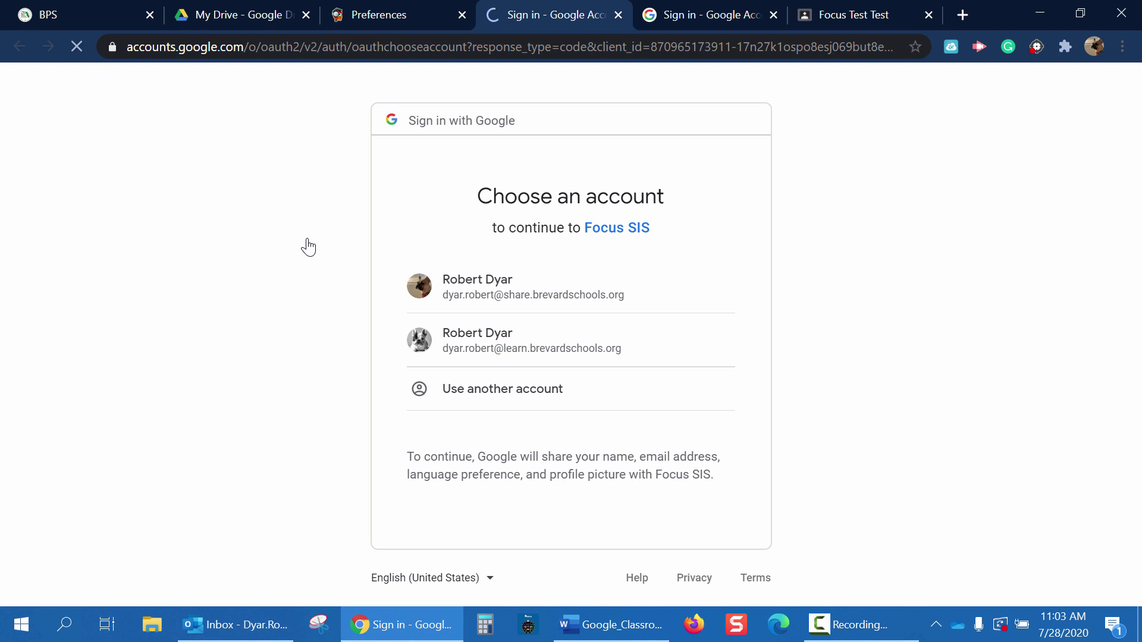
left_click(527, 302)
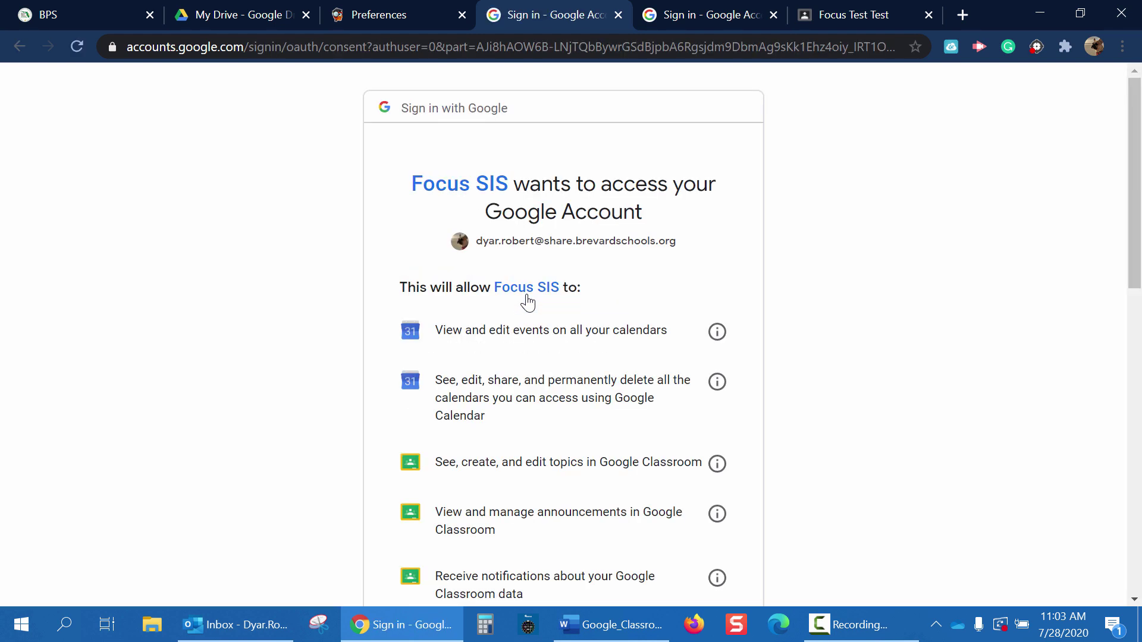
scroll(527, 302, "down", 1)
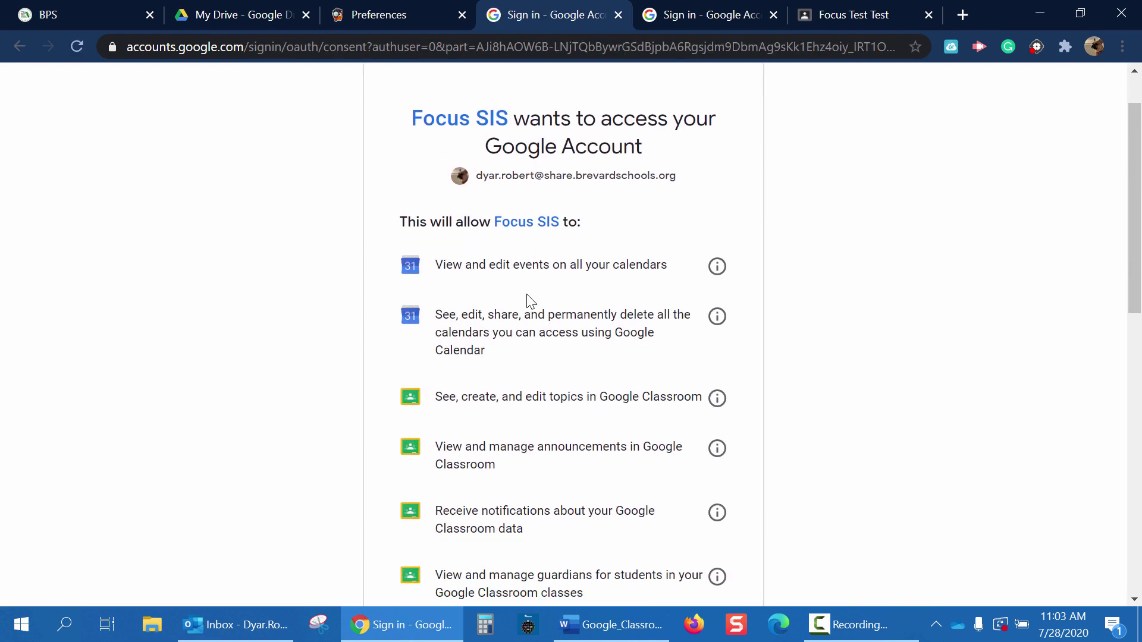
scroll(531, 302, "down", 6)
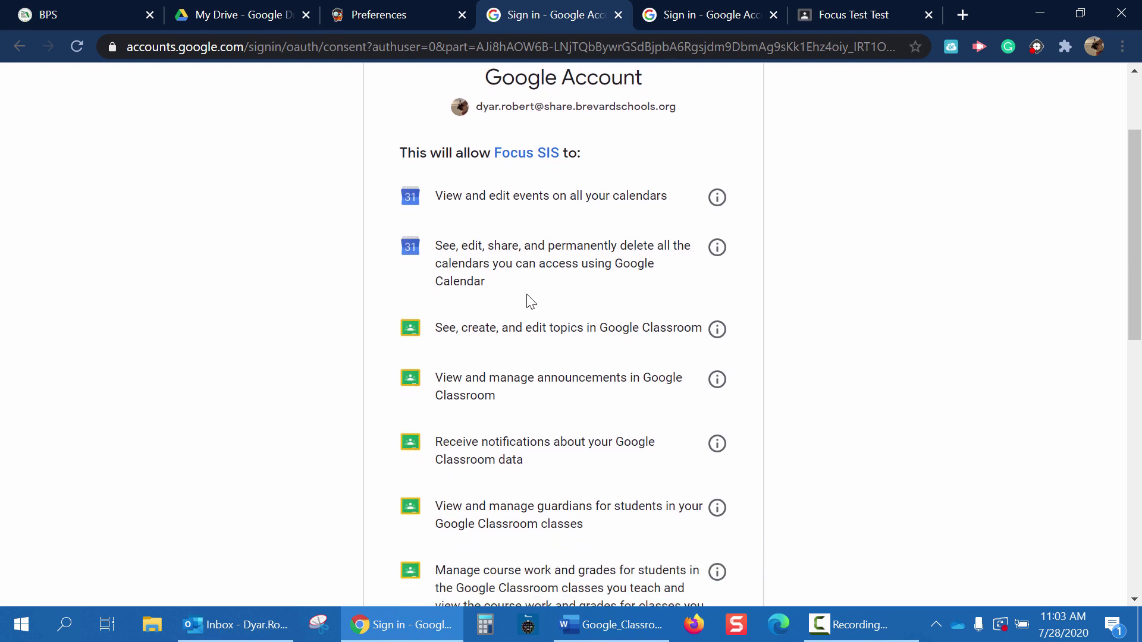
scroll(531, 303, "down", 1)
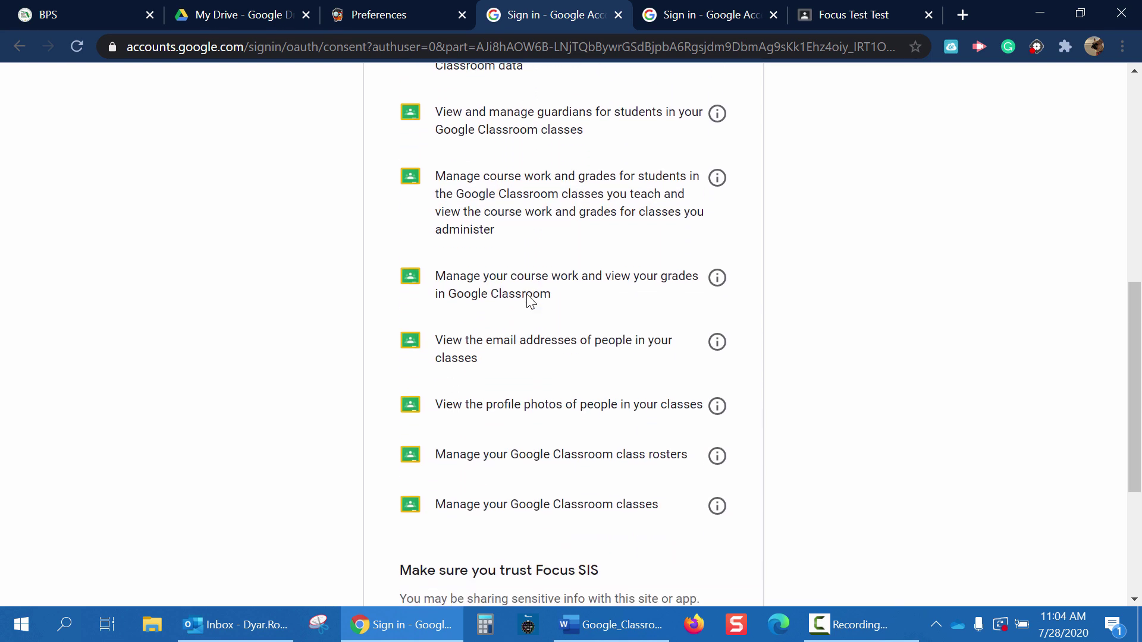
scroll(532, 302, "down", 4)
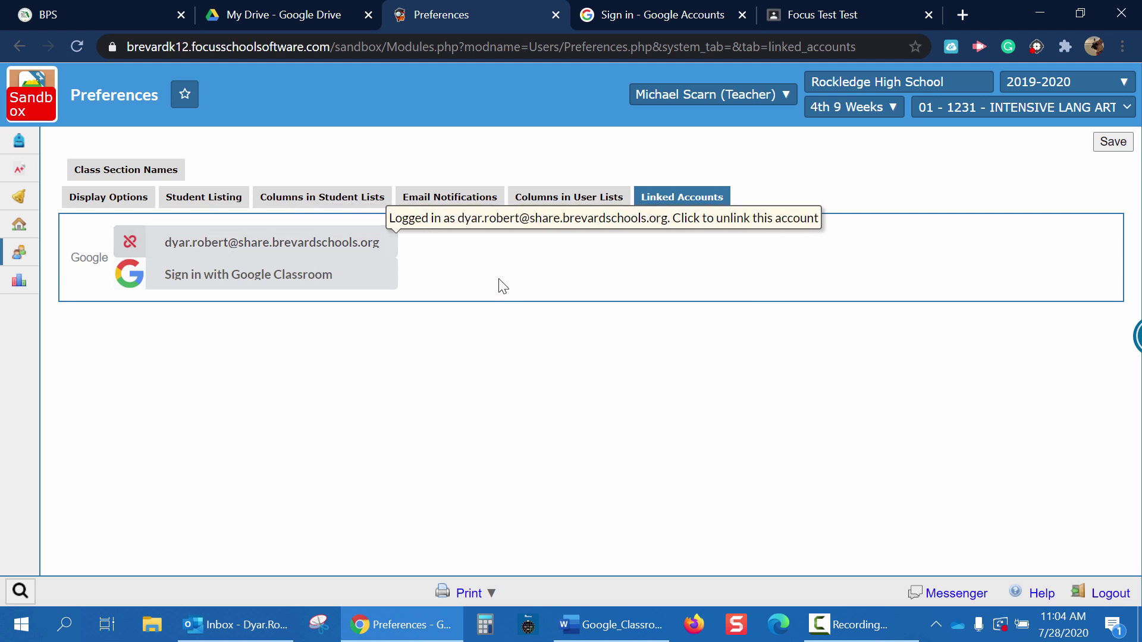
- Return to the Focus Portal home page via the Sandbox logo
left_click(32, 94)
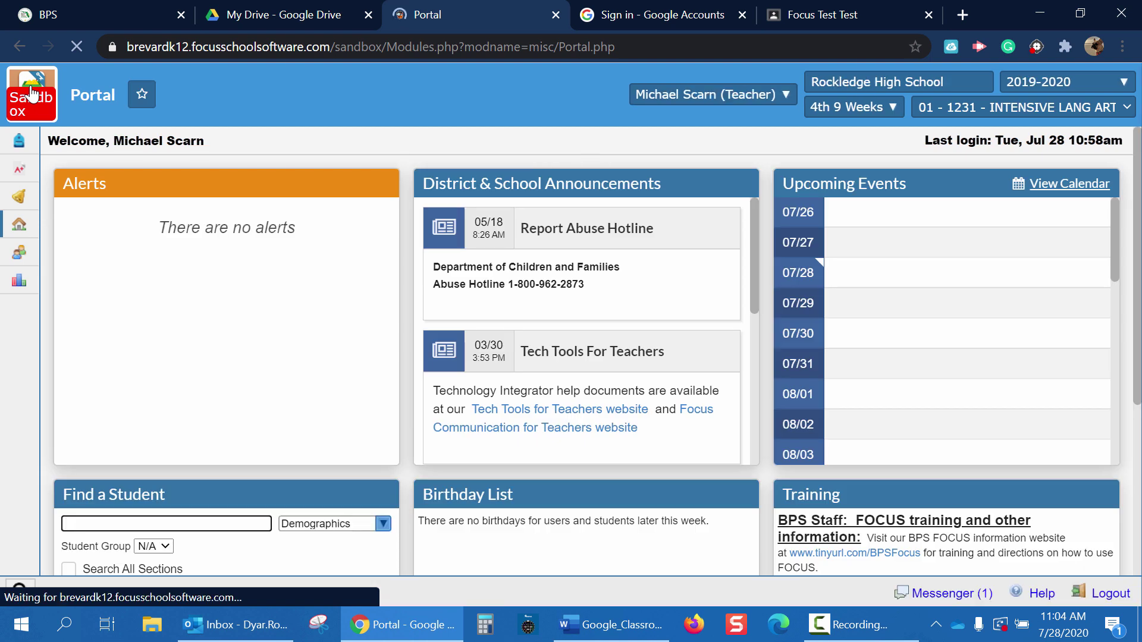
- Open Grades > Gradebook and unlink the school Google account in the Link Class dialog
left_click(21, 175)
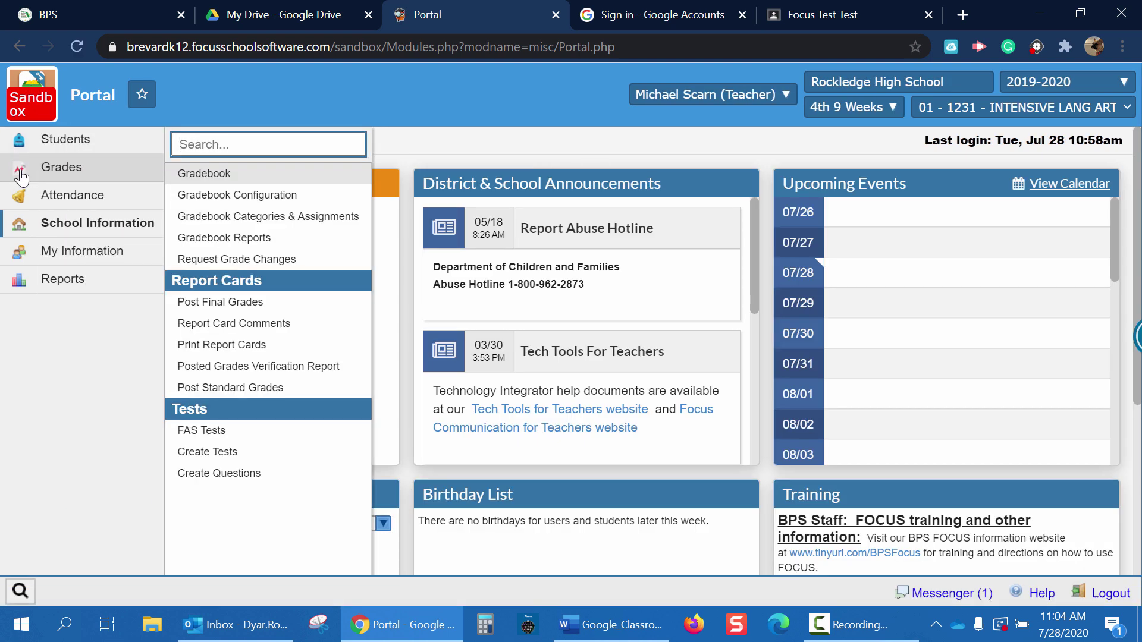
left_click(264, 179)
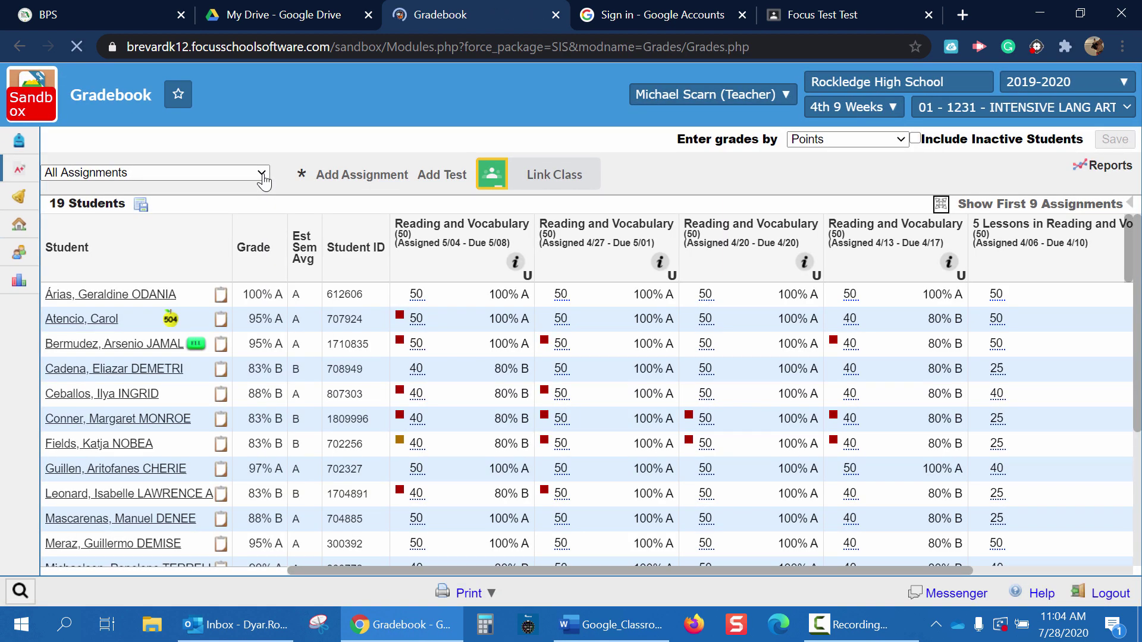
left_click(547, 181)
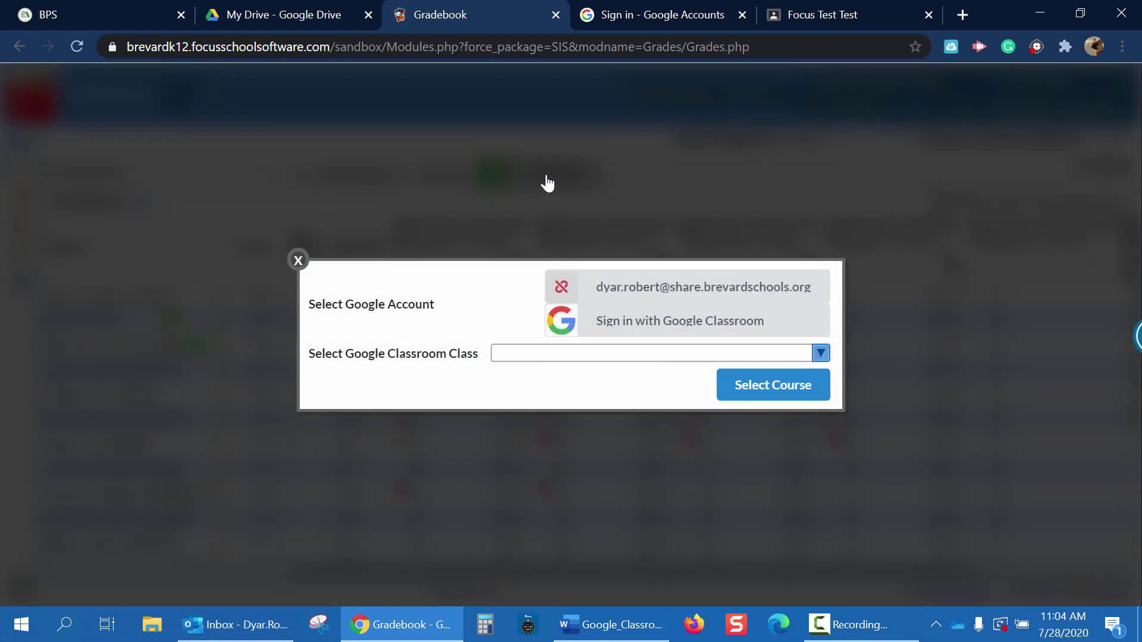
left_click(559, 289)
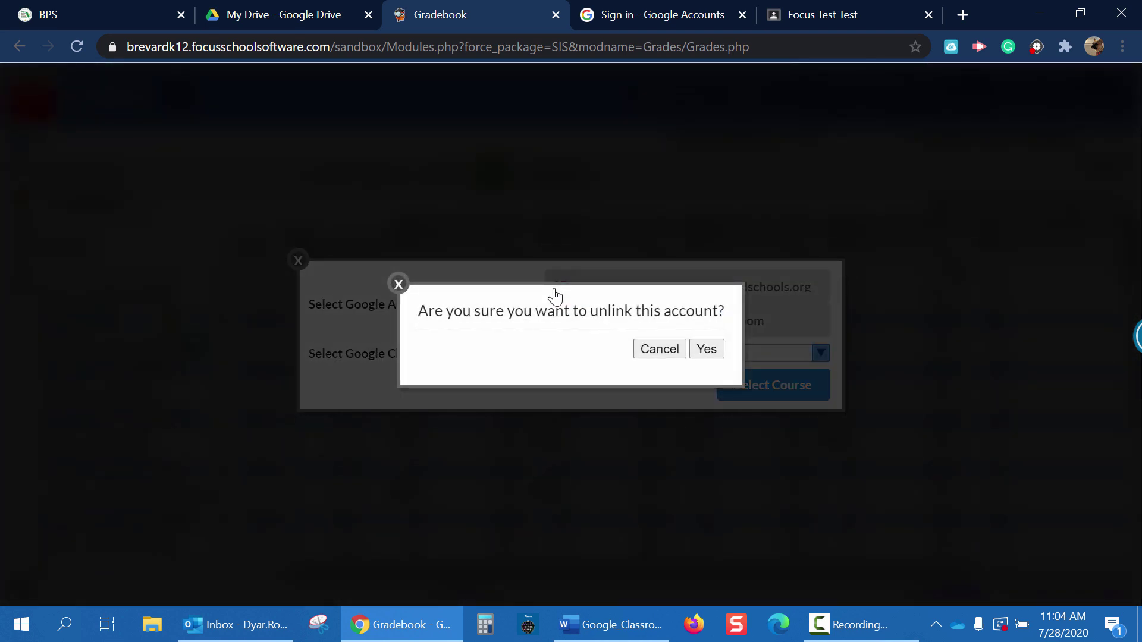
left_click(706, 351)
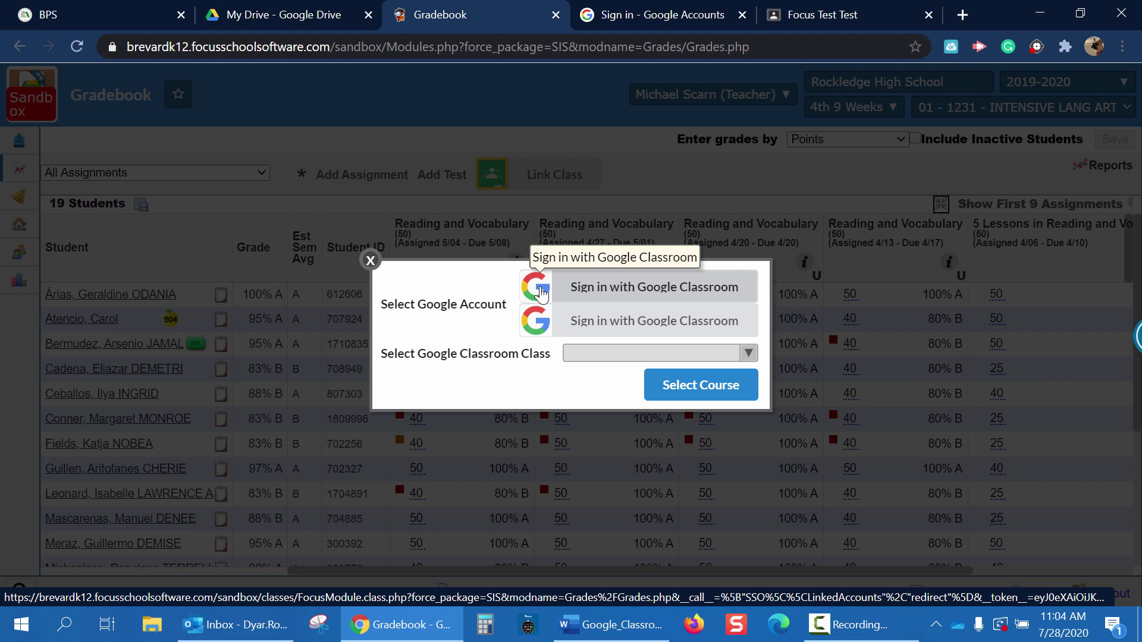
- Sign into Google Classroom again with the school account and allow Focus SIS access
left_click(572, 290)
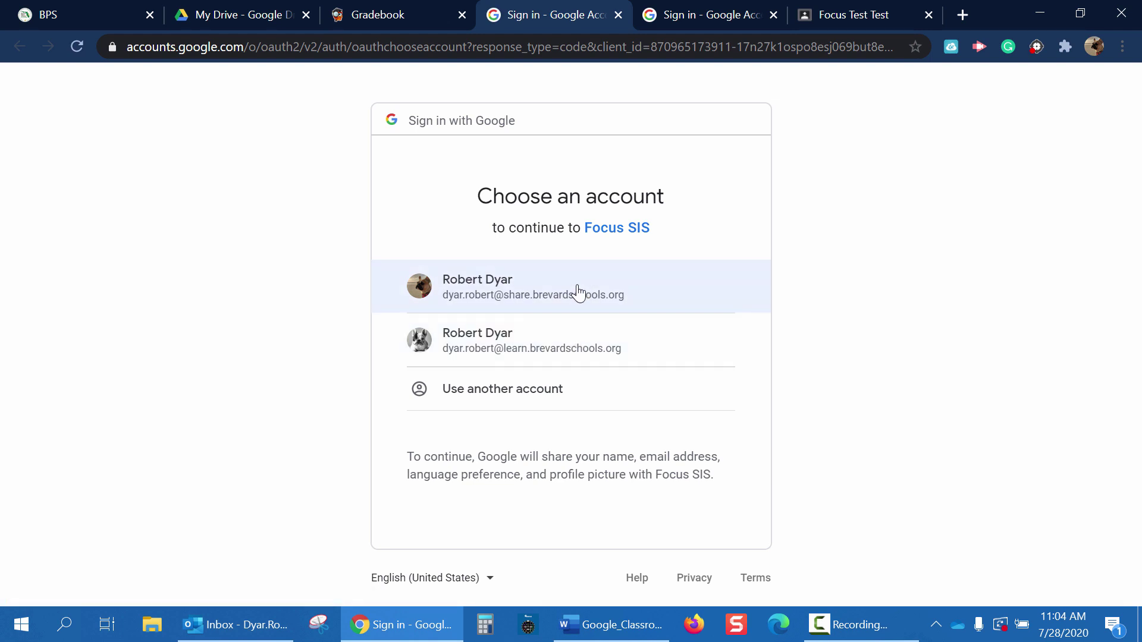
left_click(577, 292)
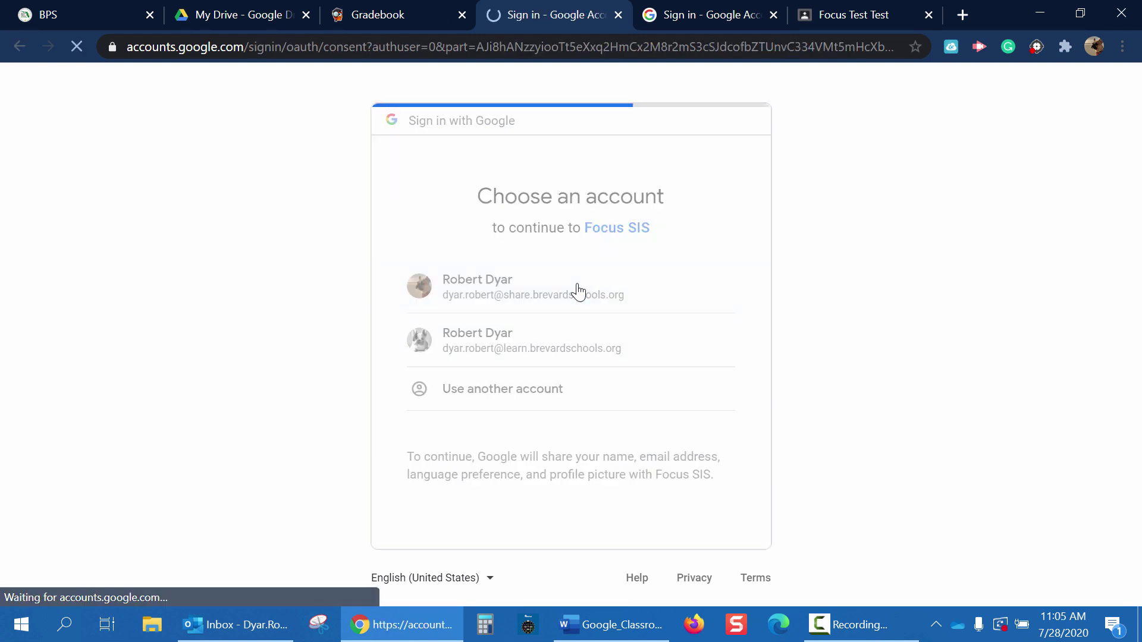
scroll(578, 291, "down", 8)
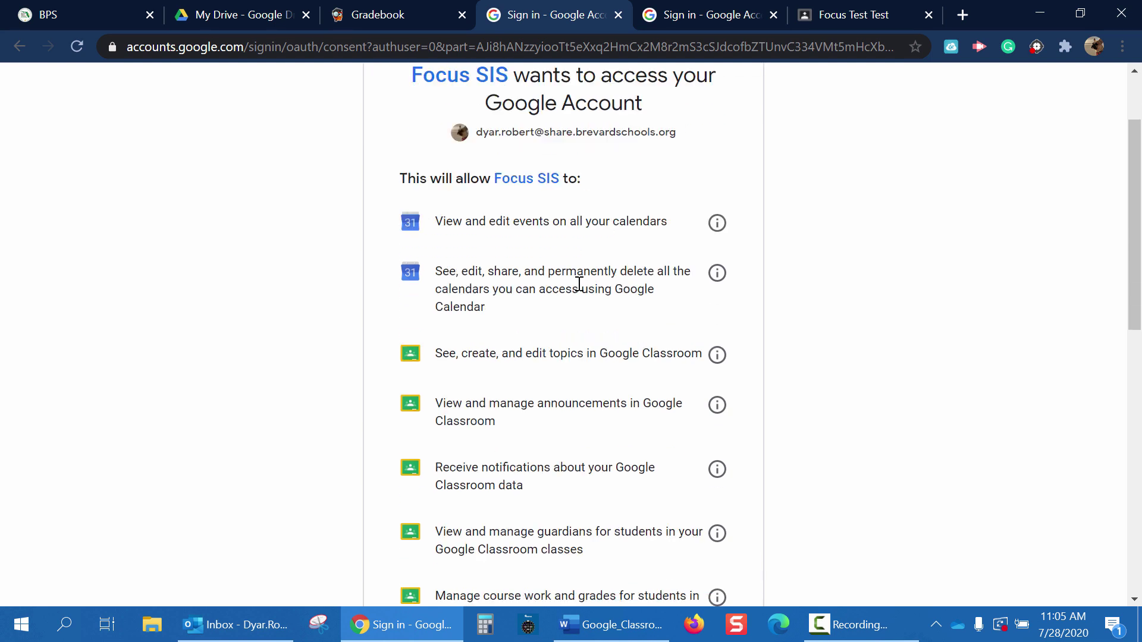
scroll(582, 290, "down", 5)
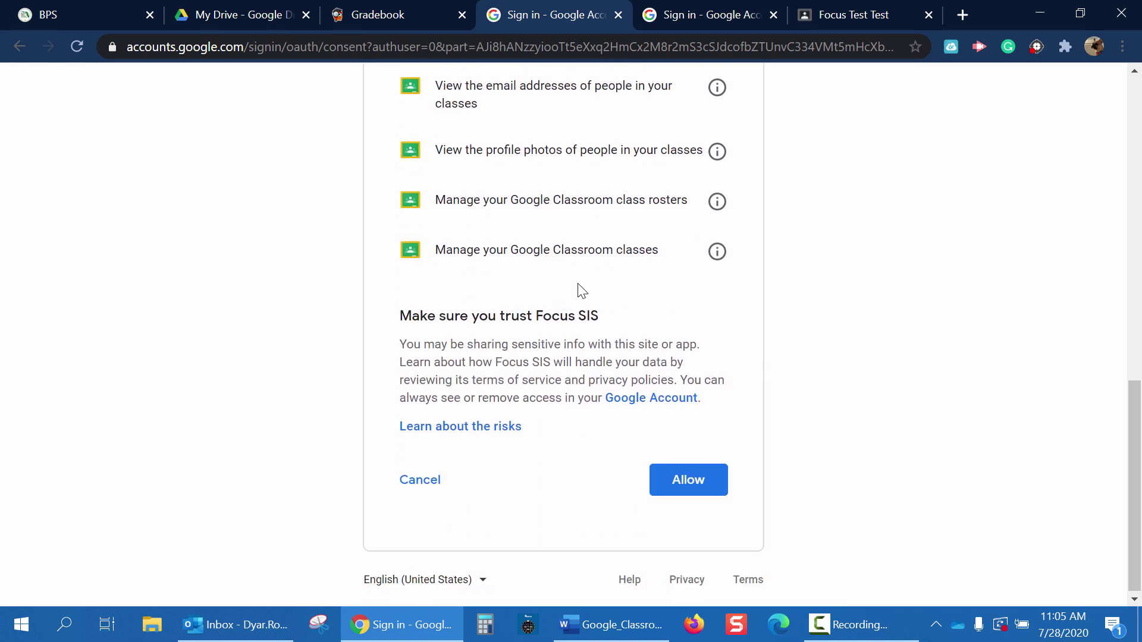
left_click(681, 480)
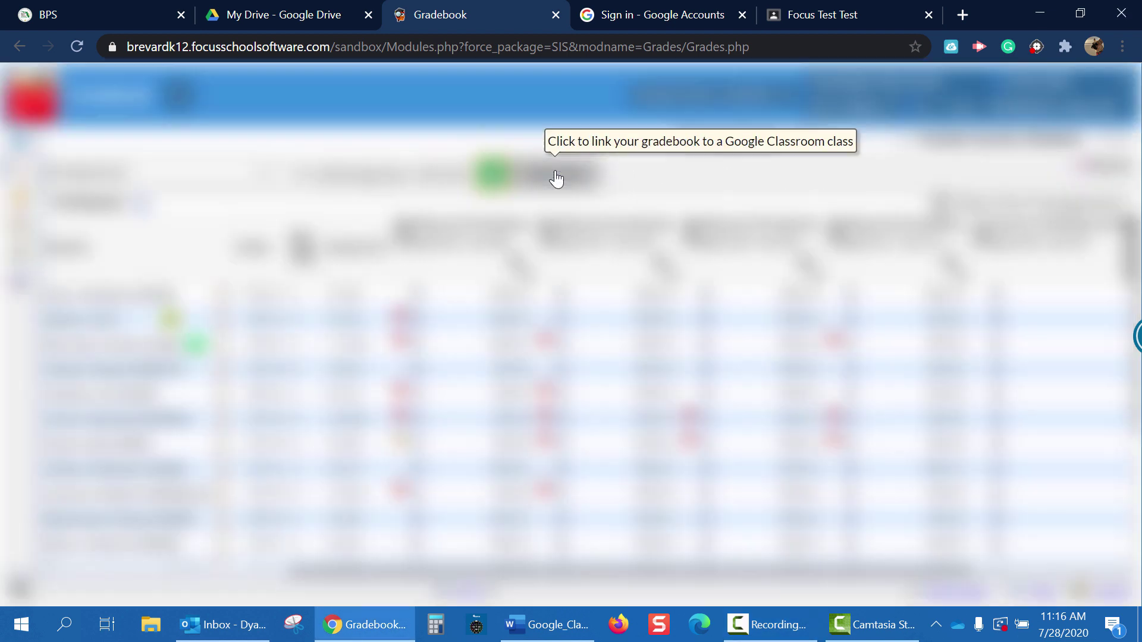
- Link the Intensive Lang Art gradebook to the Focus Test Classroom class and dismiss the sync results
left_click(556, 178)
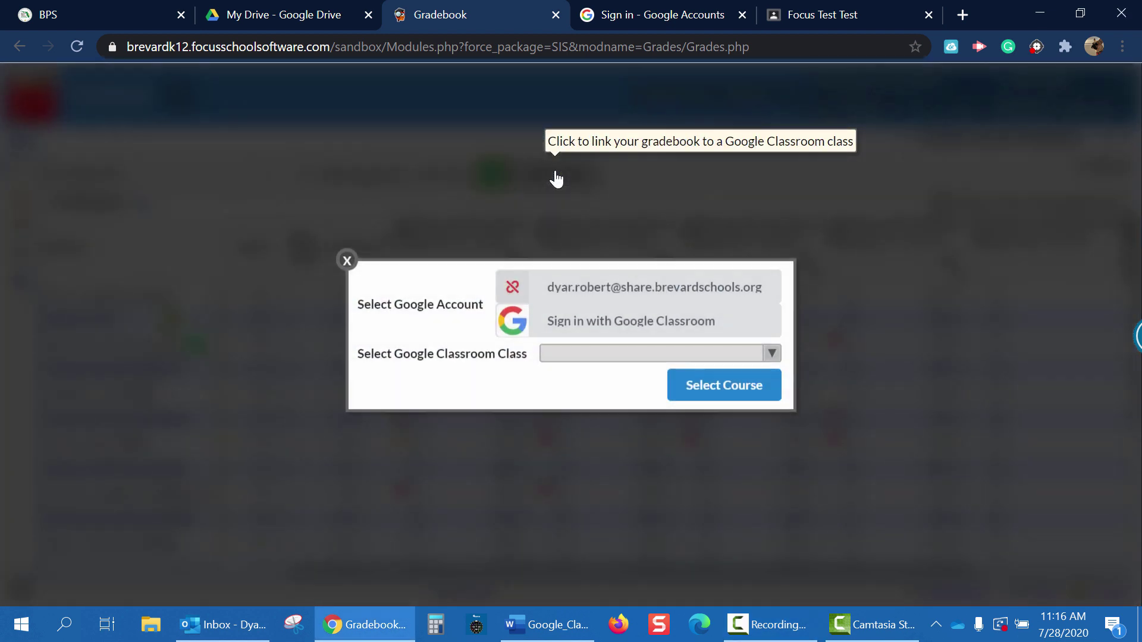
left_click(611, 357)
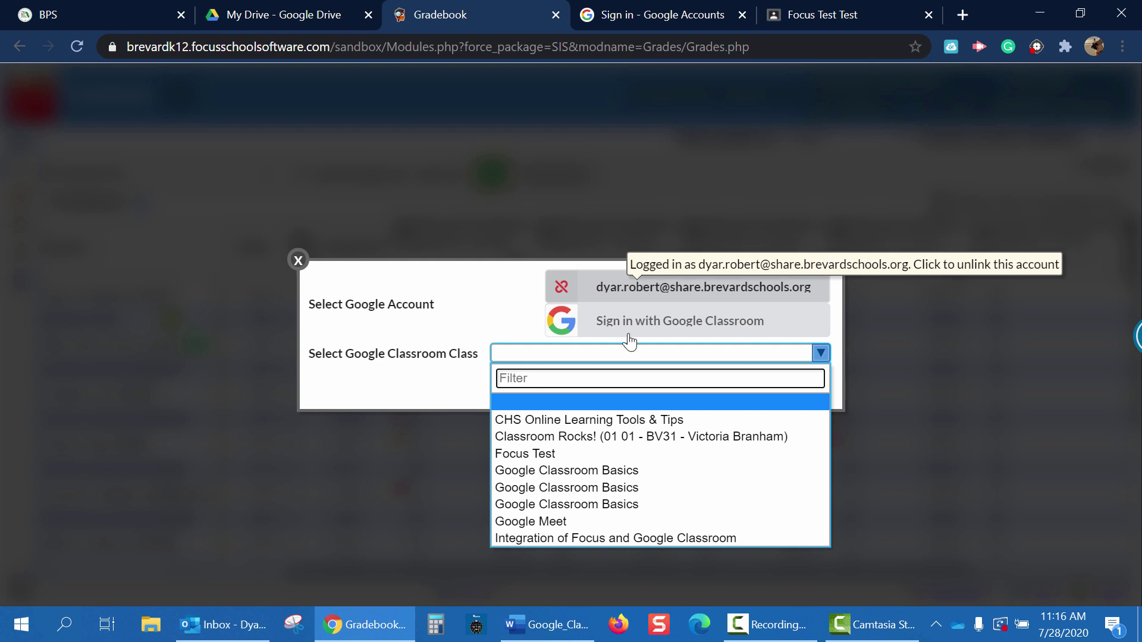
left_click(597, 455)
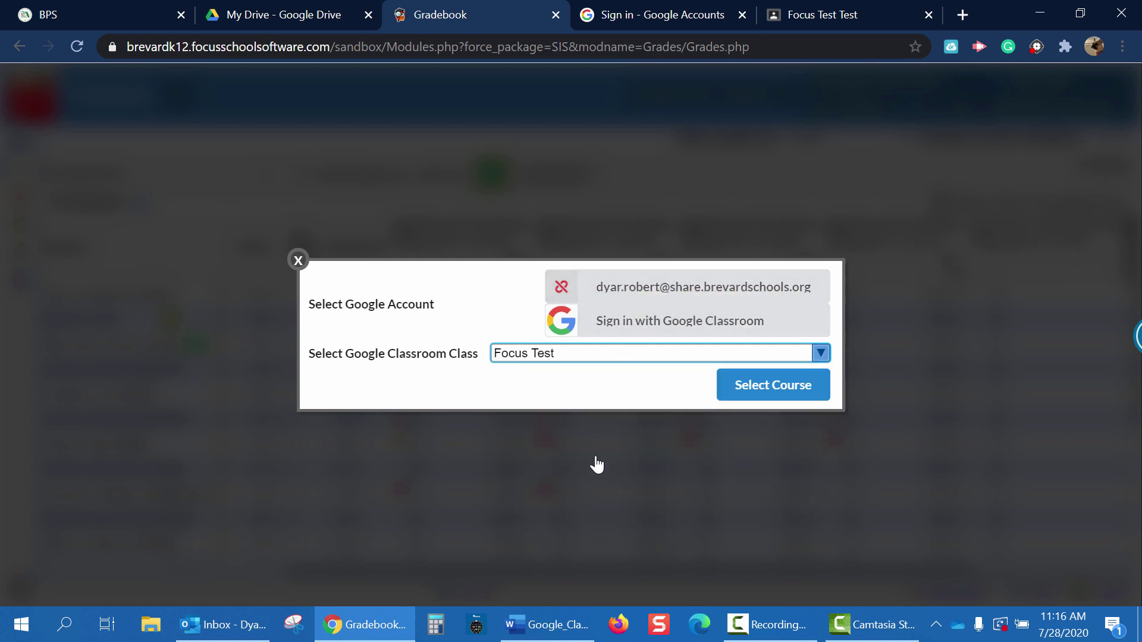
left_click(757, 396)
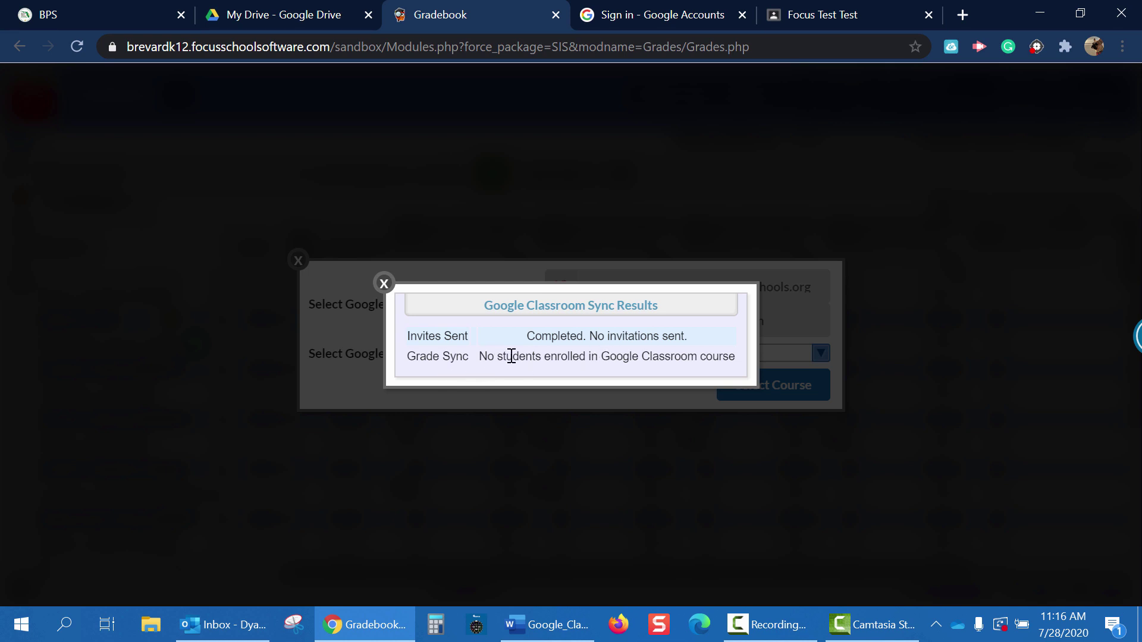
left_click(384, 284)
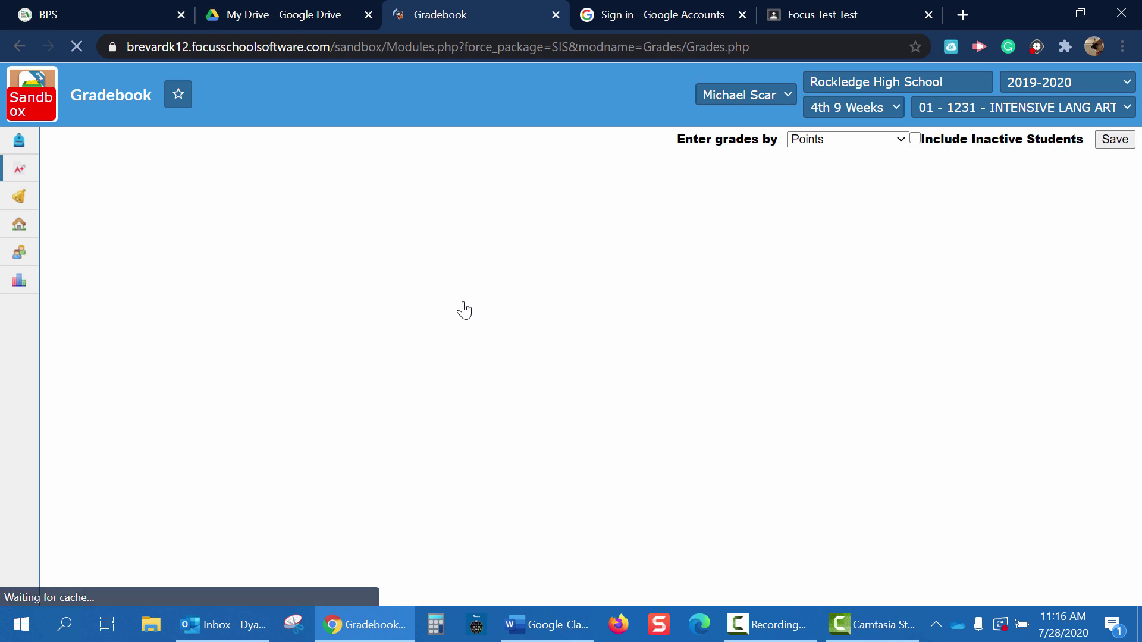
left_click_drag(461, 309, 535, 320)
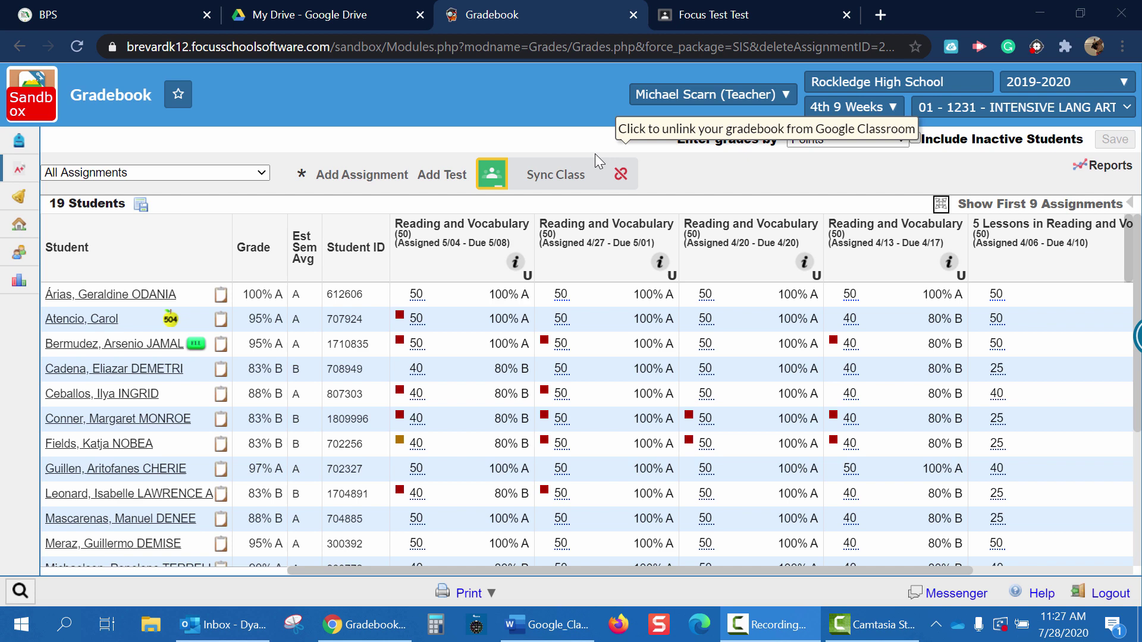
- Start a Google Classroom-linked assignment titled 'Threat Level Midnight' worth 100 points
left_click(350, 182)
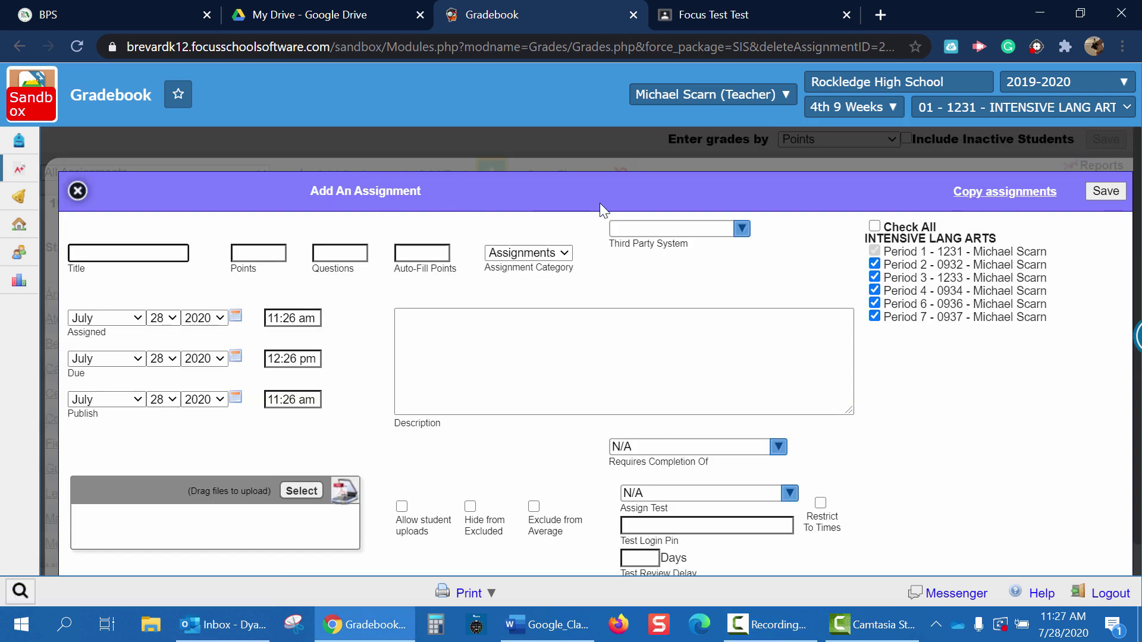
left_click(642, 232)
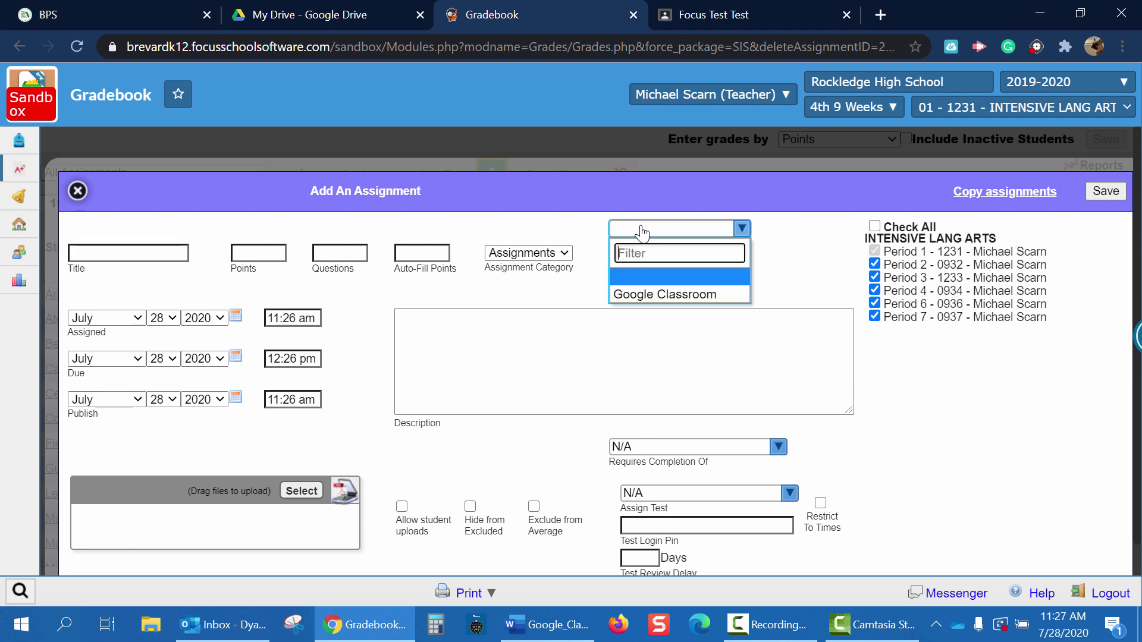
left_click(649, 296)
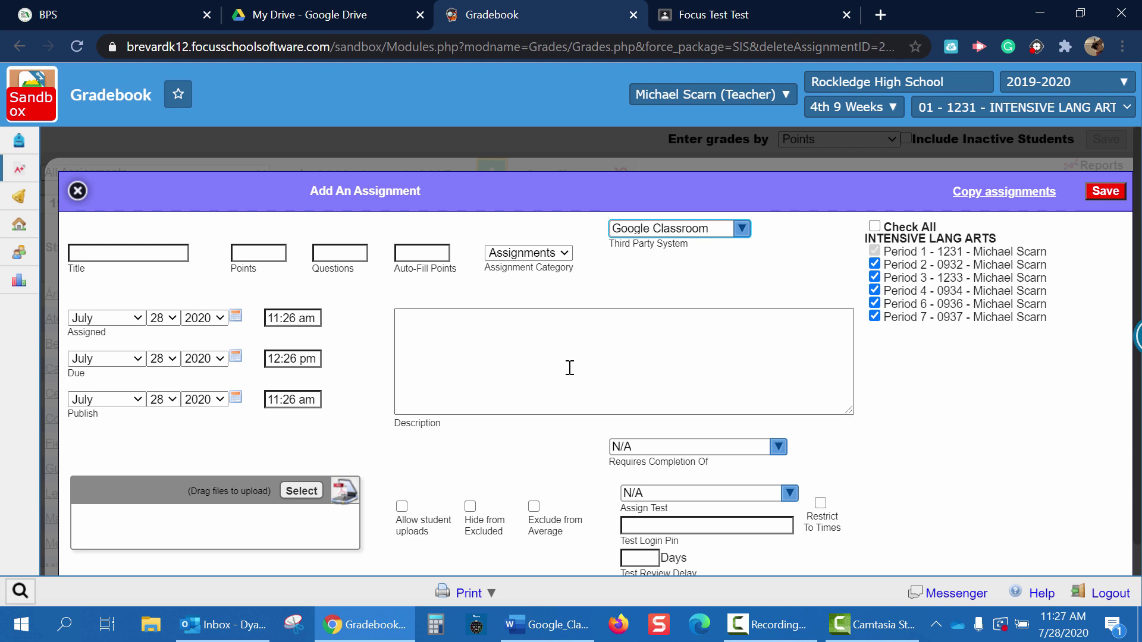
left_click(159, 247)
left_click(155, 247)
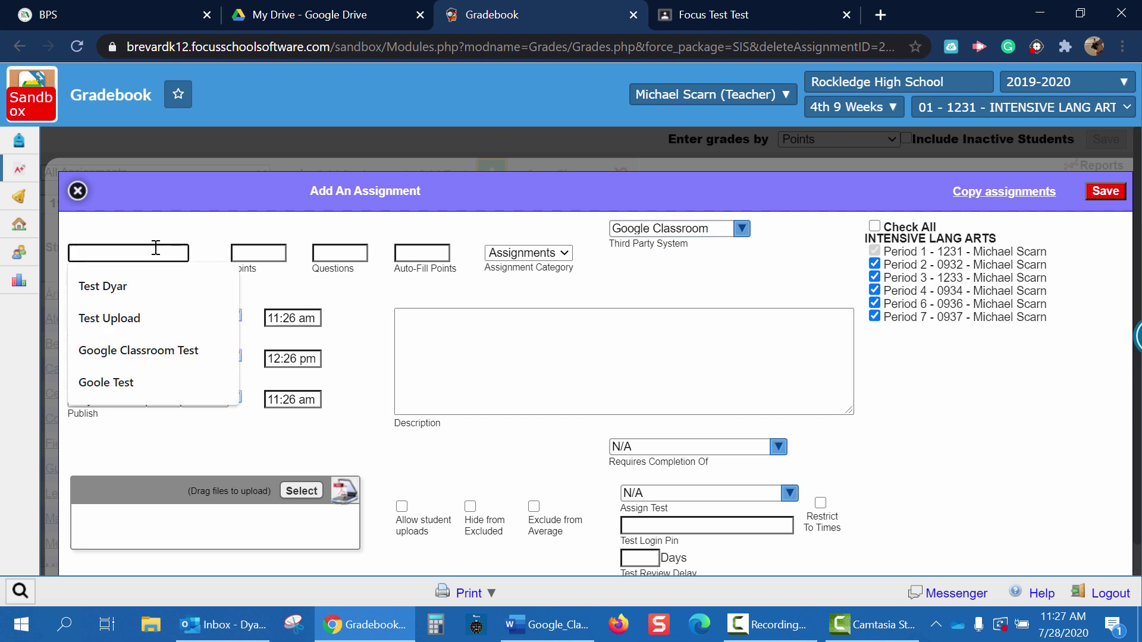
type("Threat")
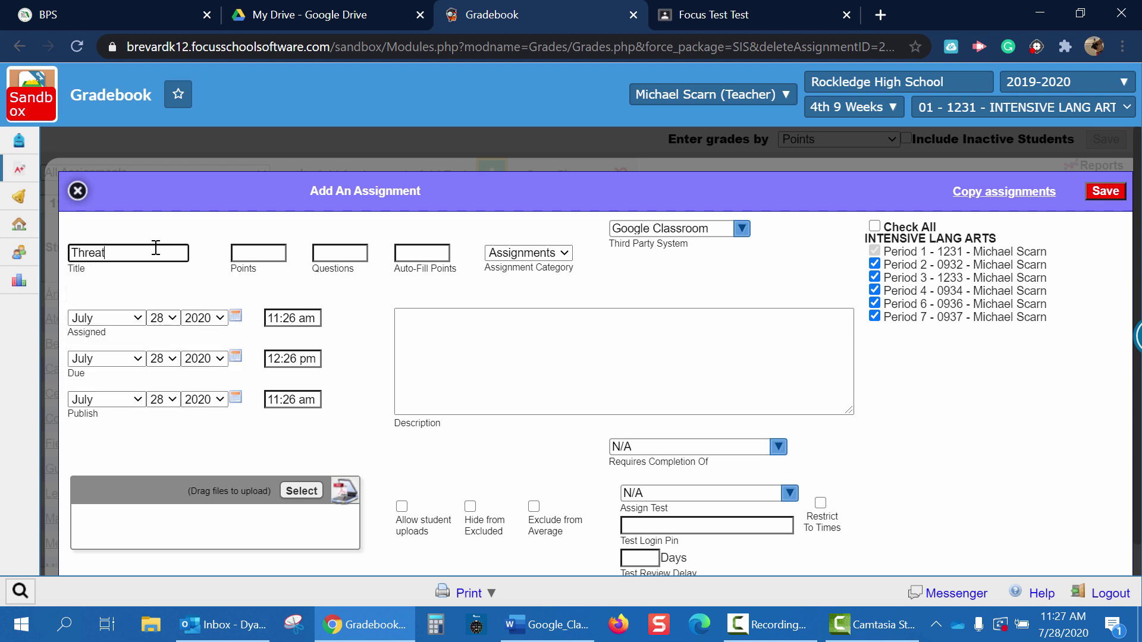
type(" Level Midnight")
left_click(255, 251)
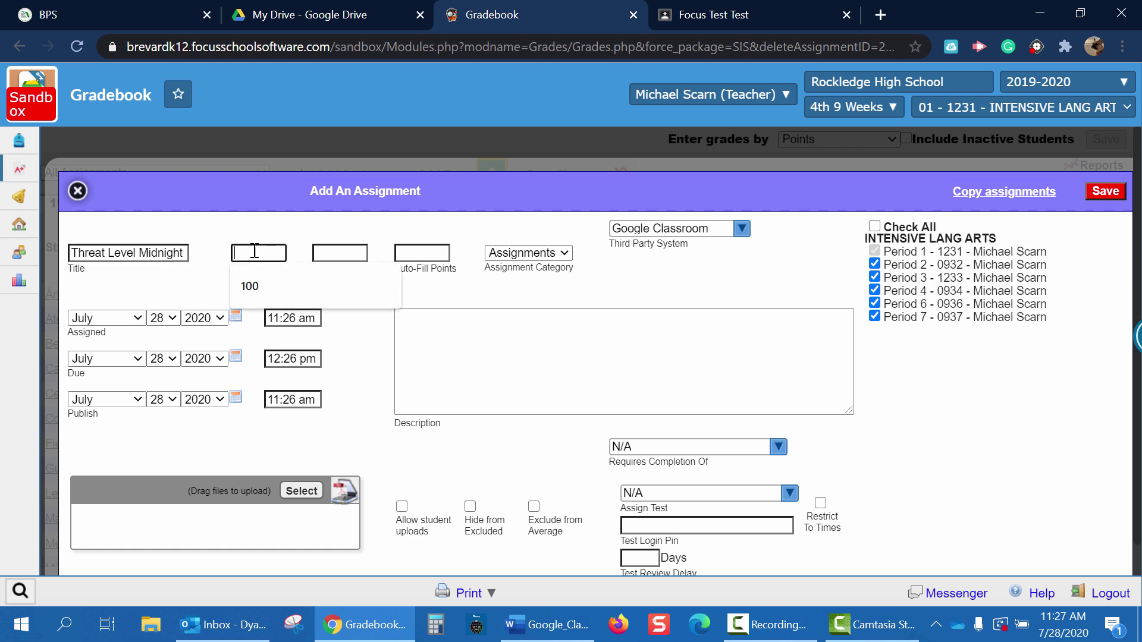
type("100")
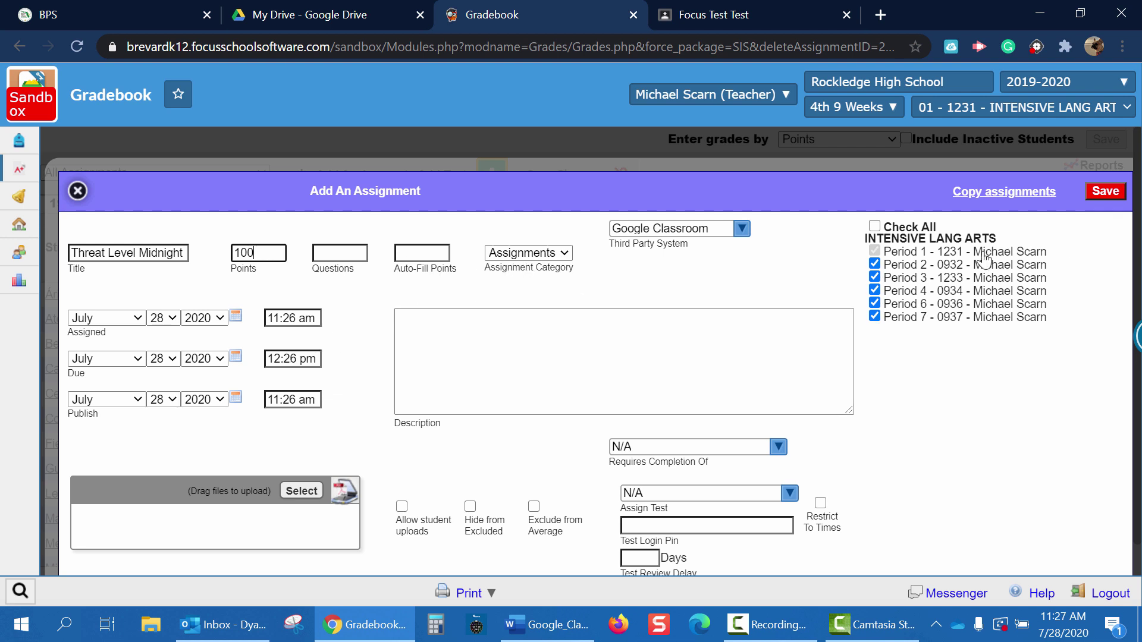
- Uncheck every period except Period 1, then save, accepting the calendar date warning
left_click(876, 264)
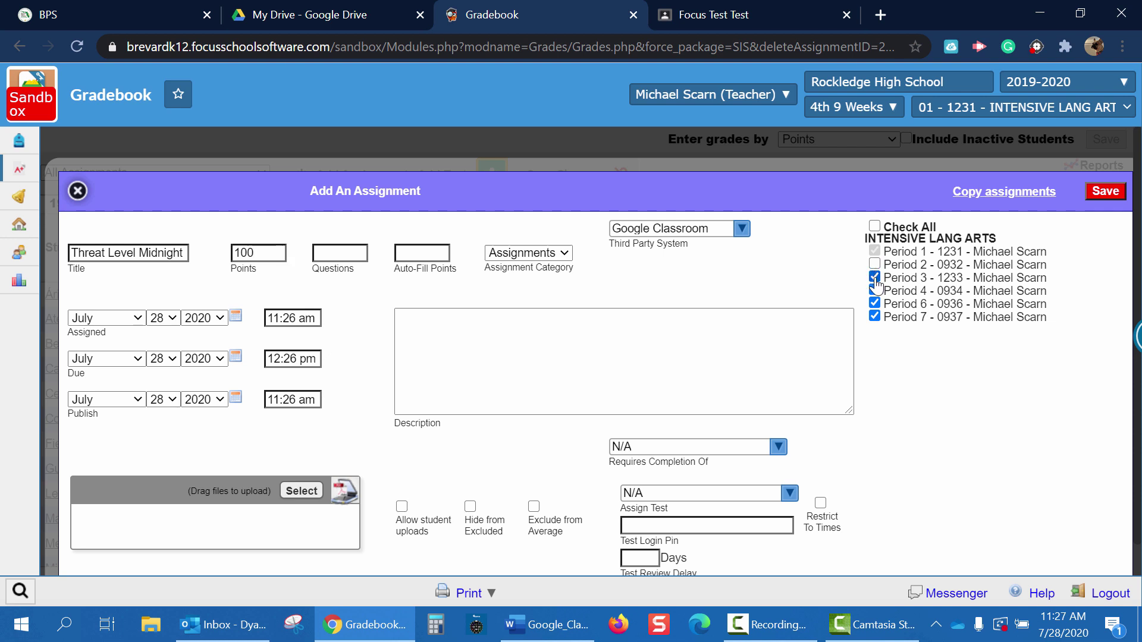
left_click(875, 277)
left_click(875, 291)
left_click(874, 304)
left_click(875, 317)
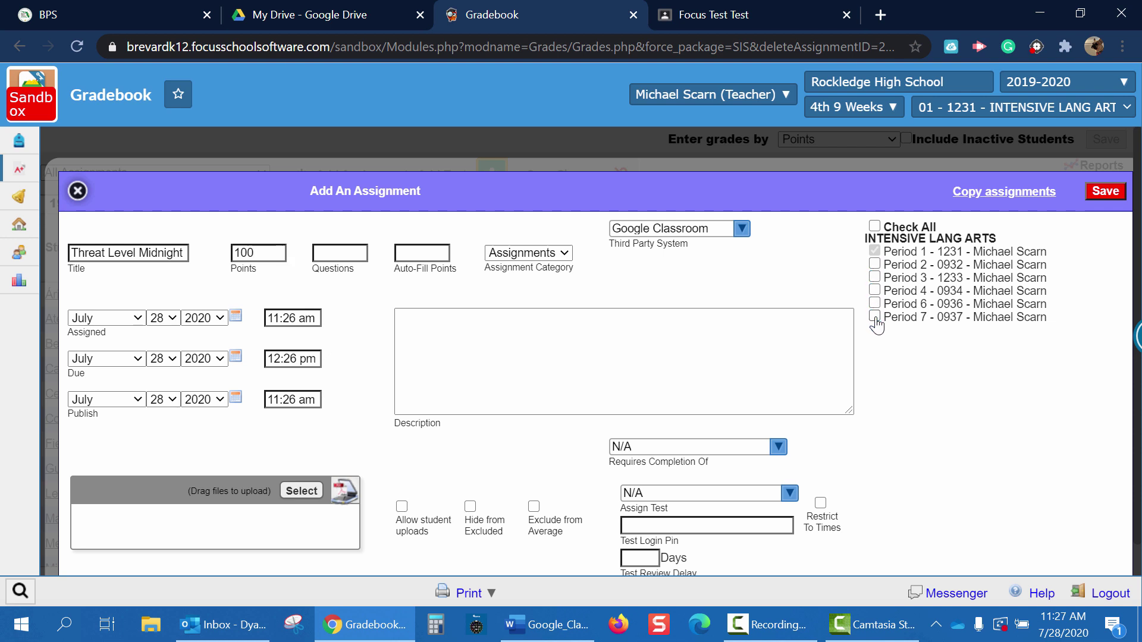
left_click(1102, 191)
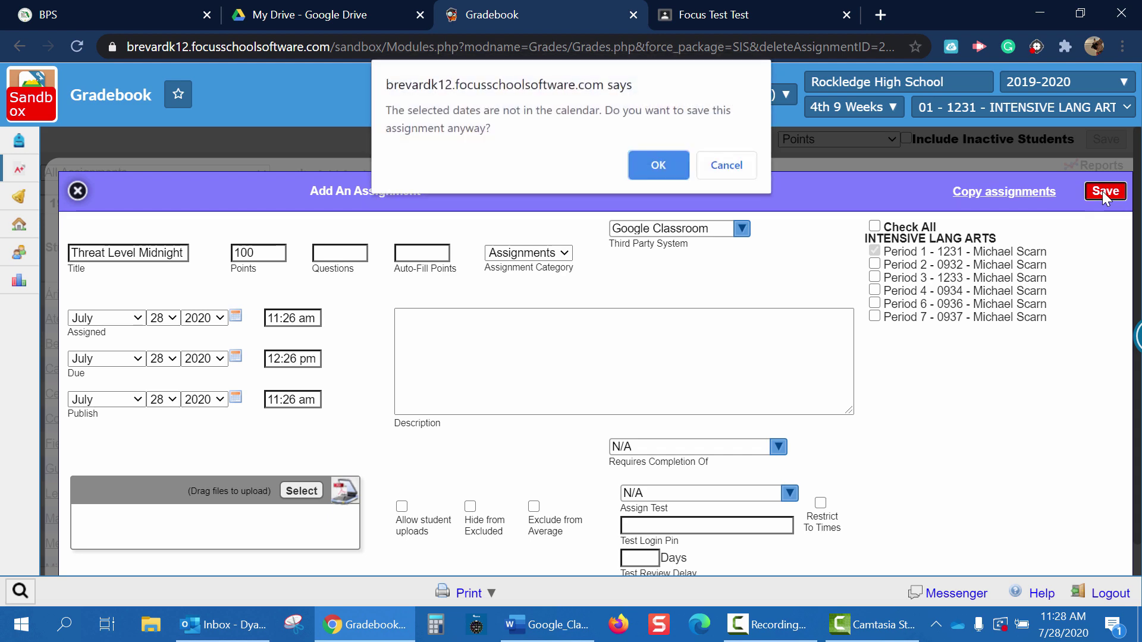
left_click(660, 166)
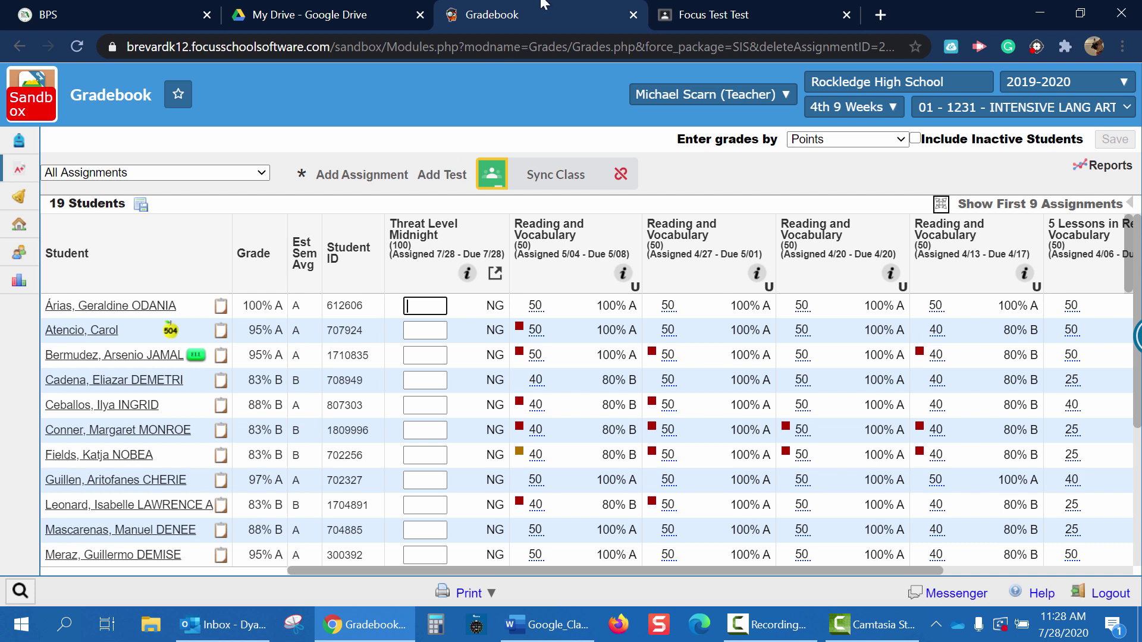
- In the Focus Test Classroom class, reveal the posted Threat Level Midnight assignment and open Classwork
left_click(735, 7)
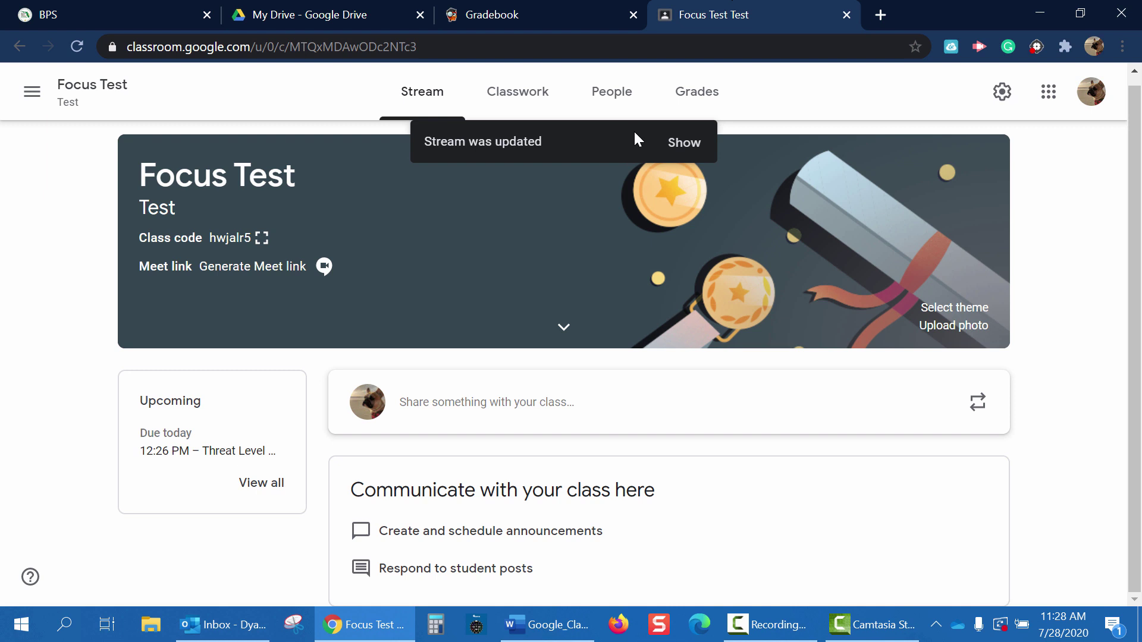
left_click(683, 146)
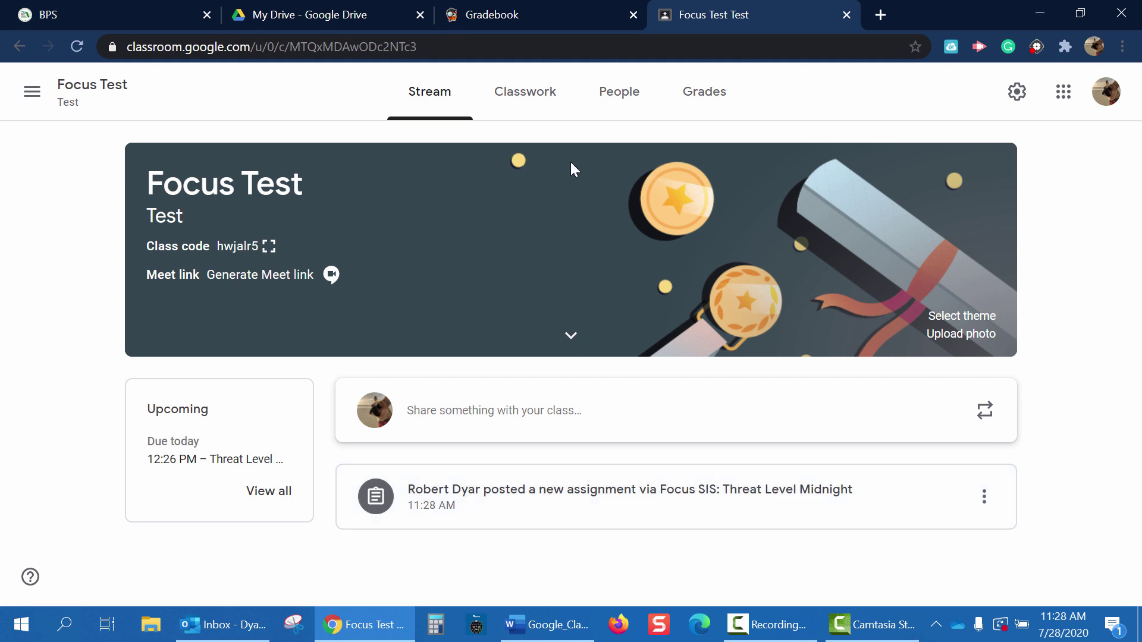
left_click(543, 100)
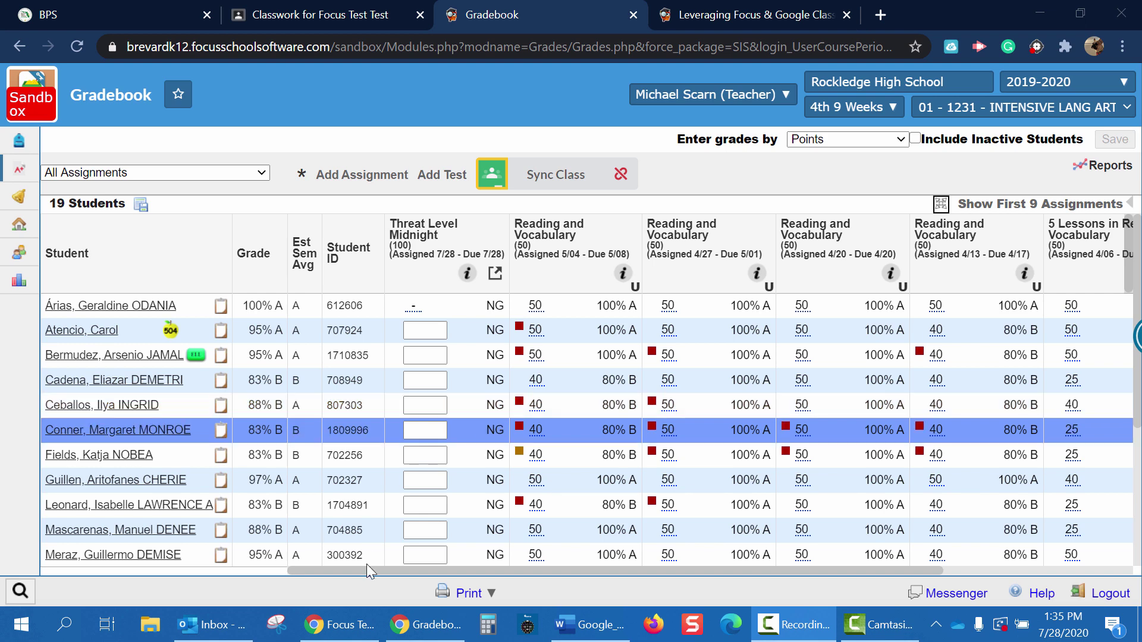
- In the student's Classroom window, open the Threat Level Midnight assignment from Classwork
left_click(343, 625)
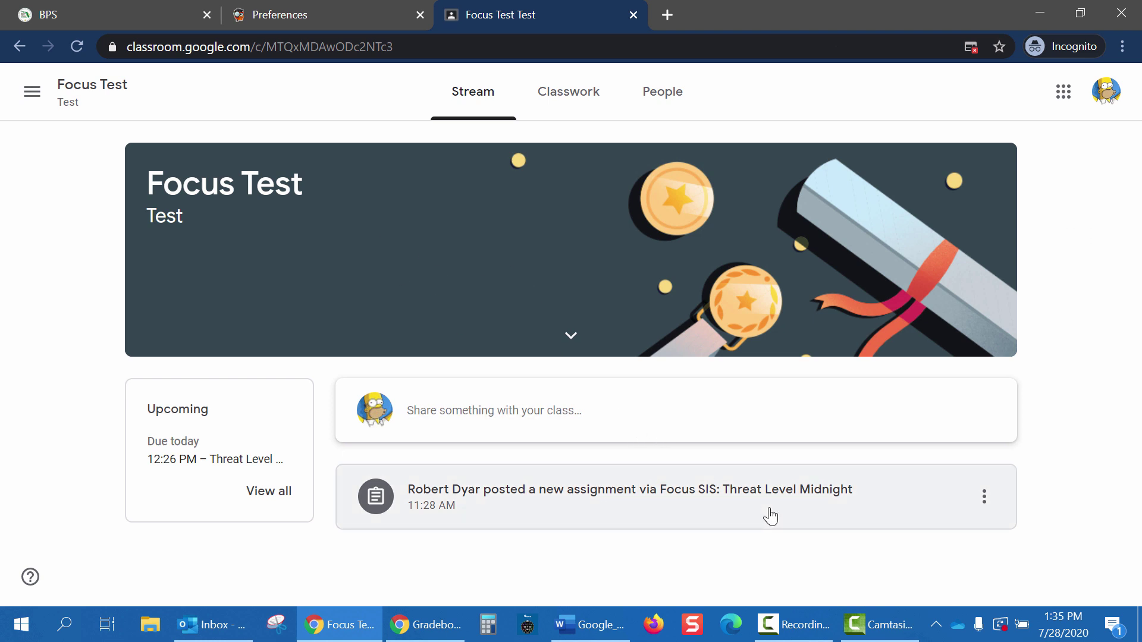
left_click(576, 93)
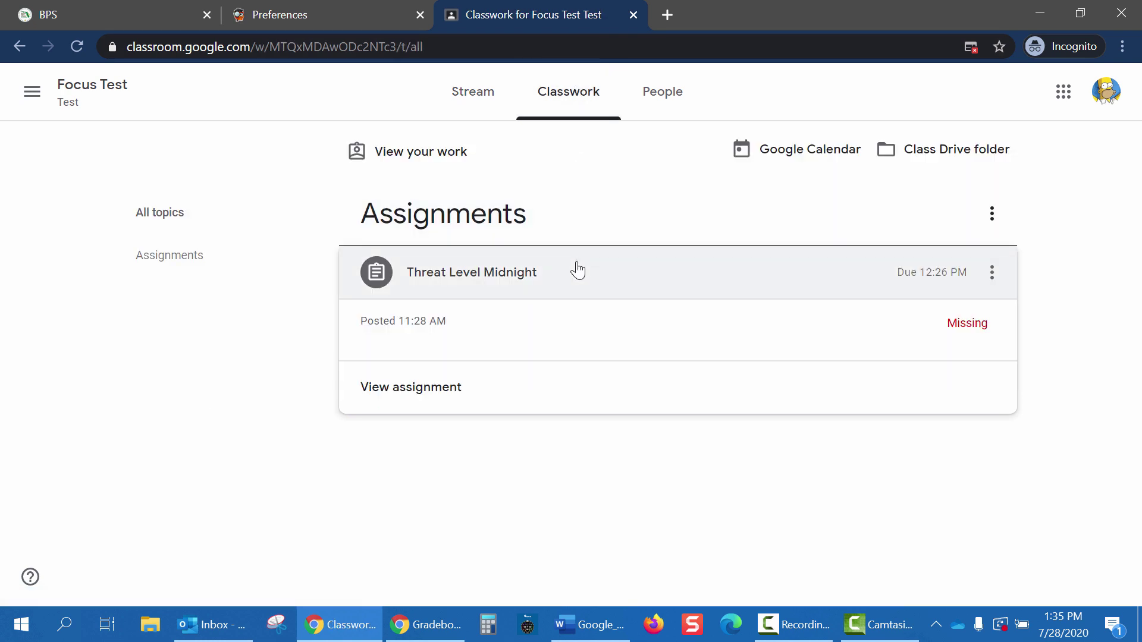
left_click(419, 393)
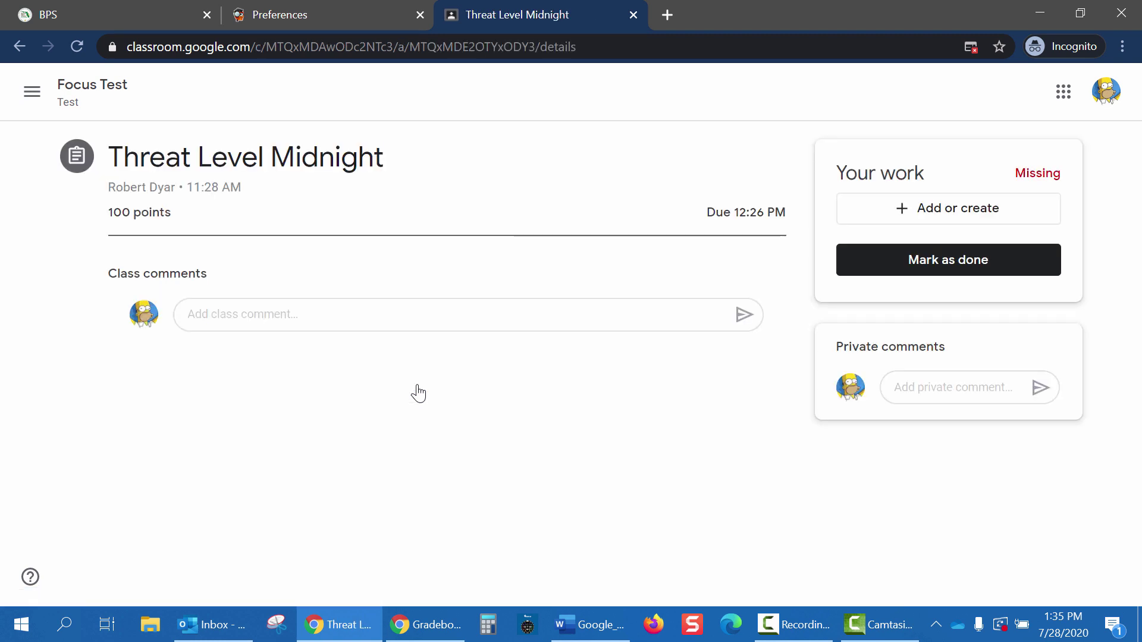
- Attach the Focus Integration Attachment document from Google Drive to the Threat Level Midnight submission
left_click(955, 220)
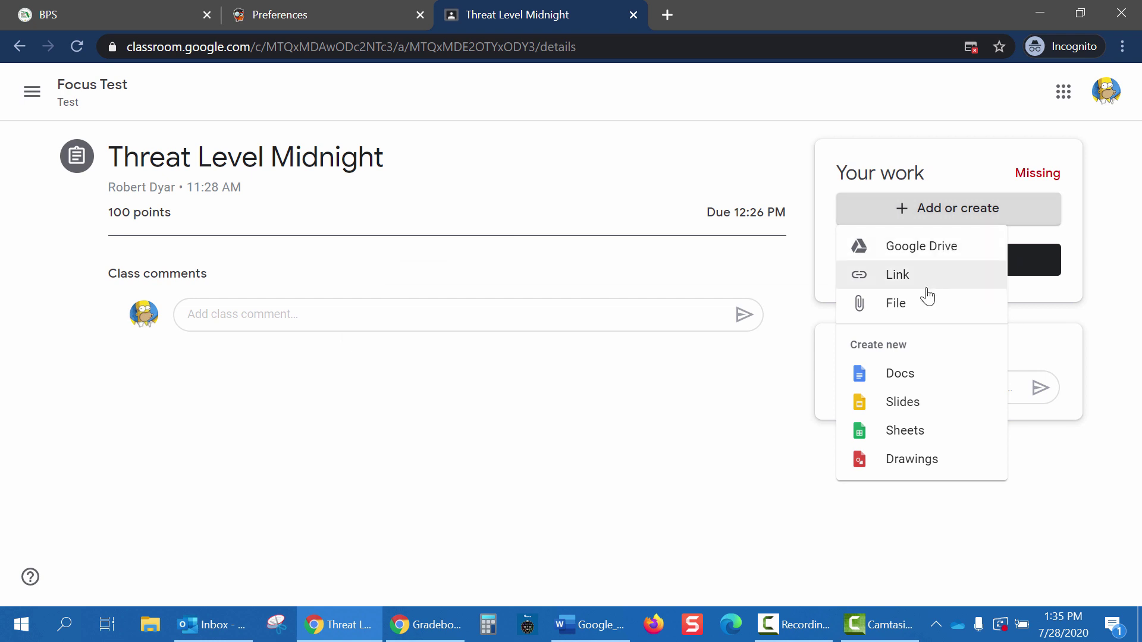
left_click(931, 255)
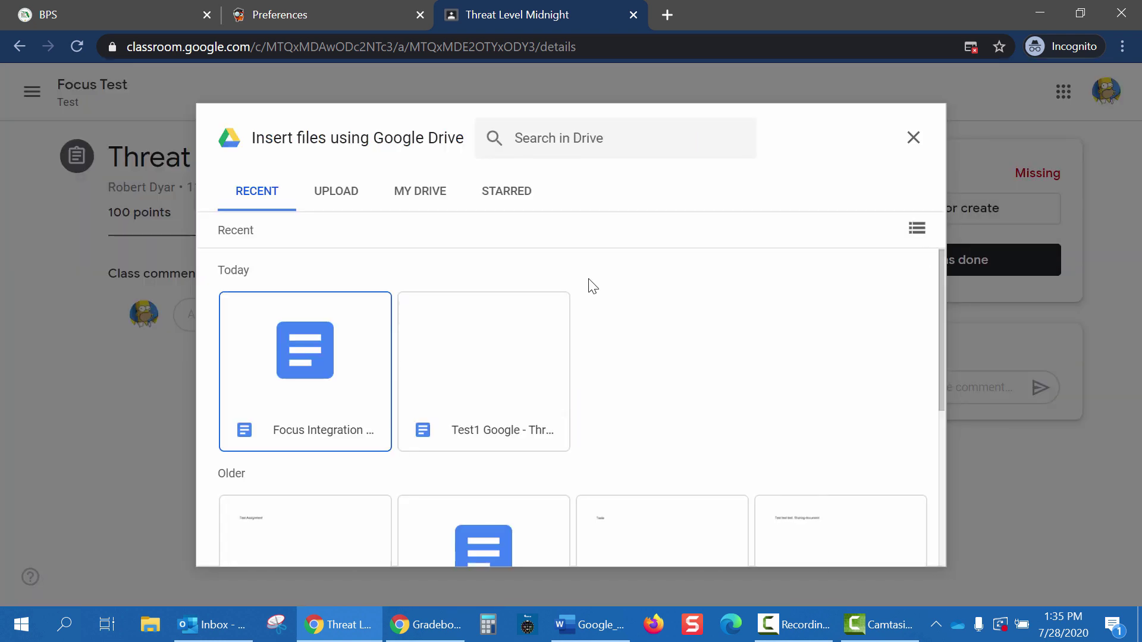
left_click(320, 340)
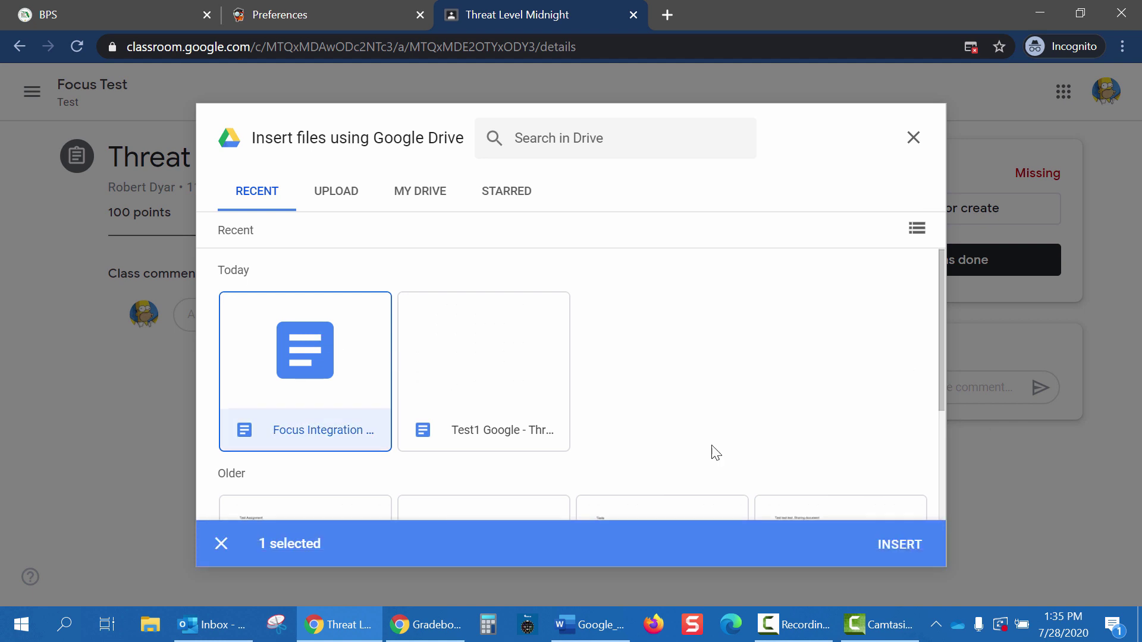
left_click(895, 544)
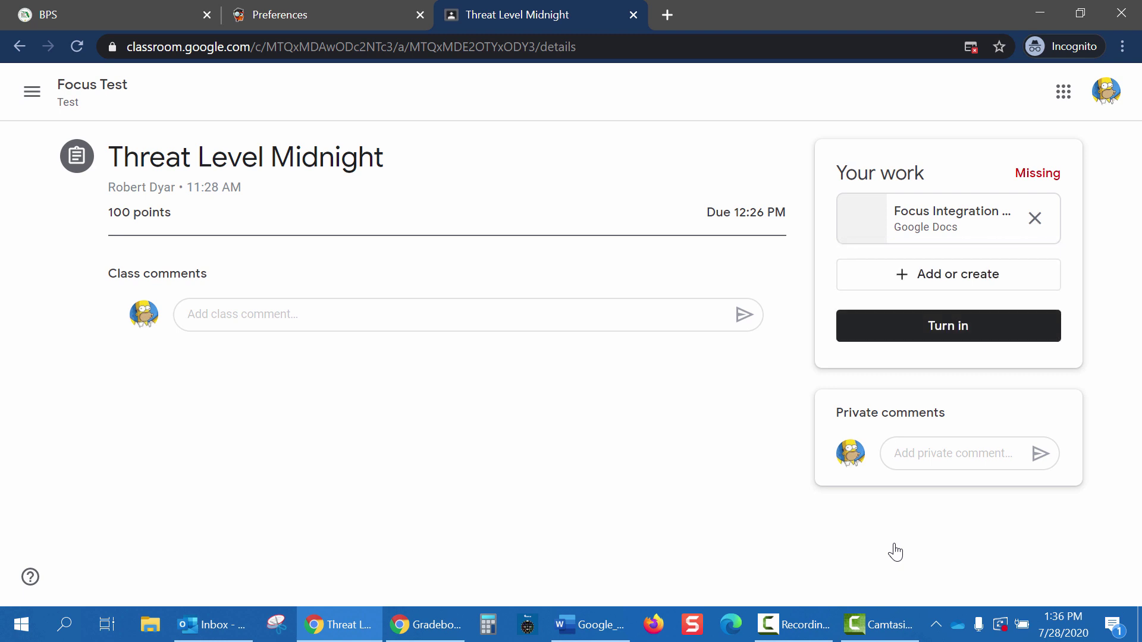
- Add the class comment 'I have finished the assignment' and turn in the work
left_click(423, 311)
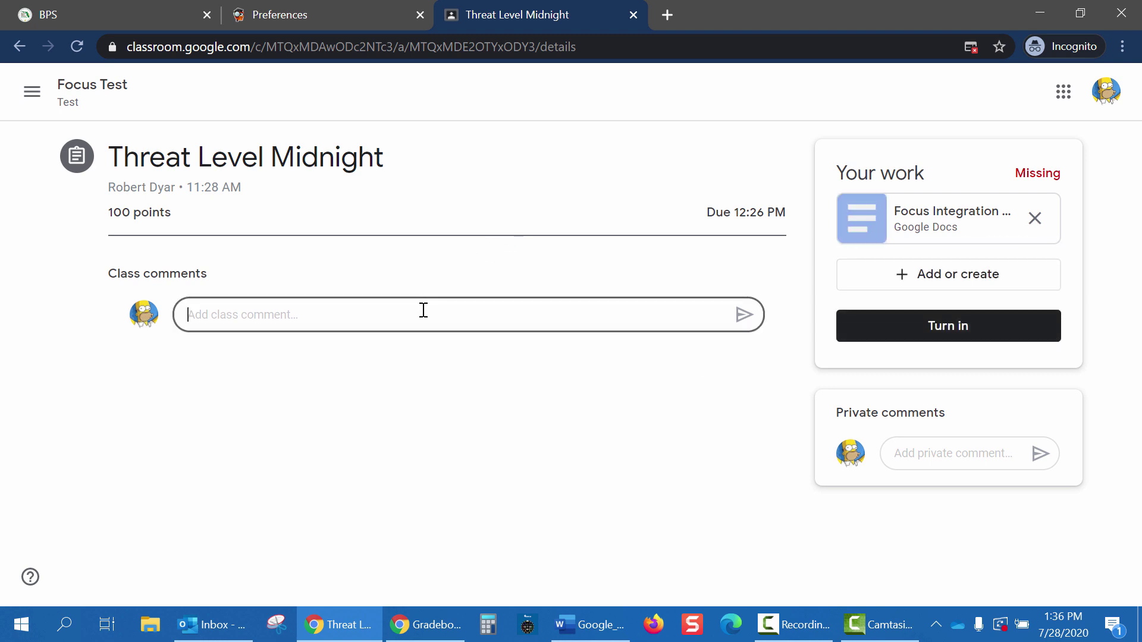
type("I ha")
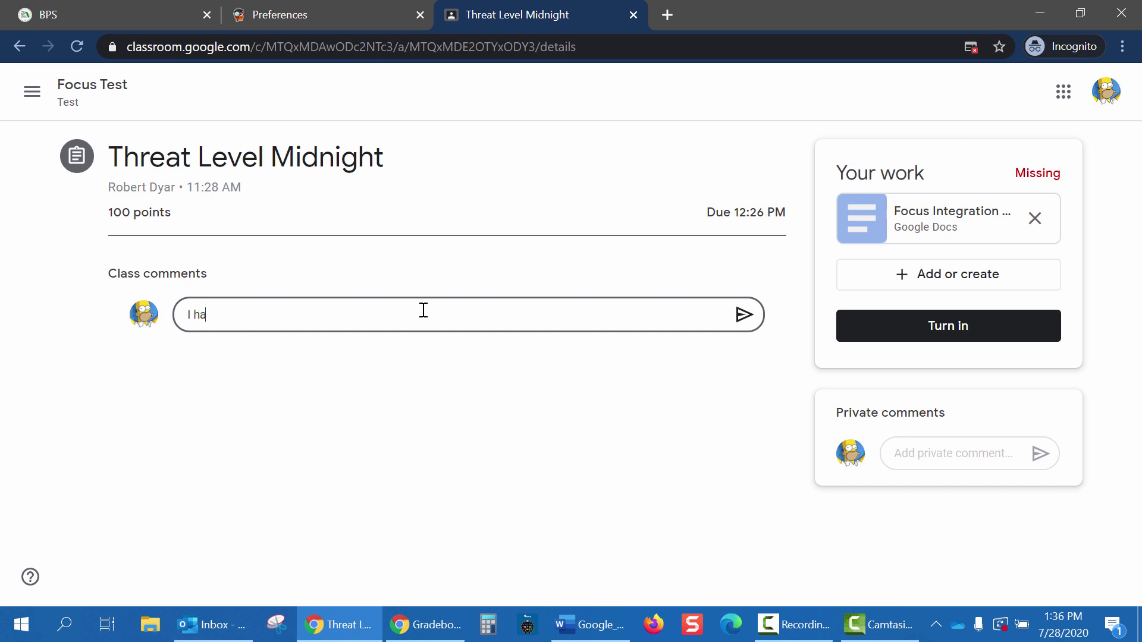
type("ve finished the assignment!")
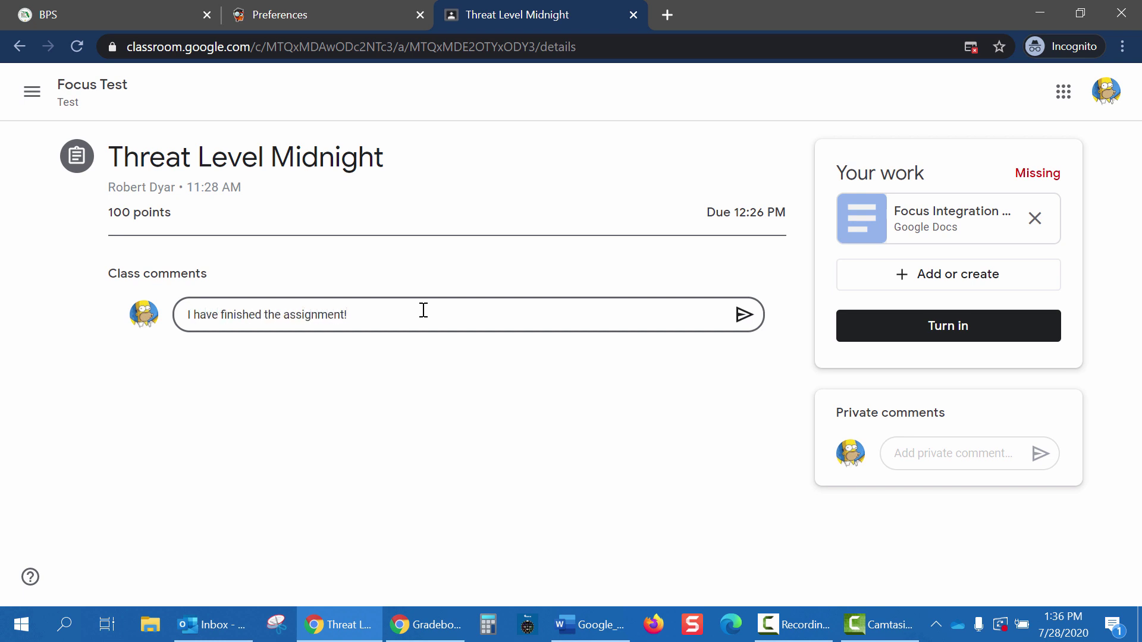
left_click(888, 338)
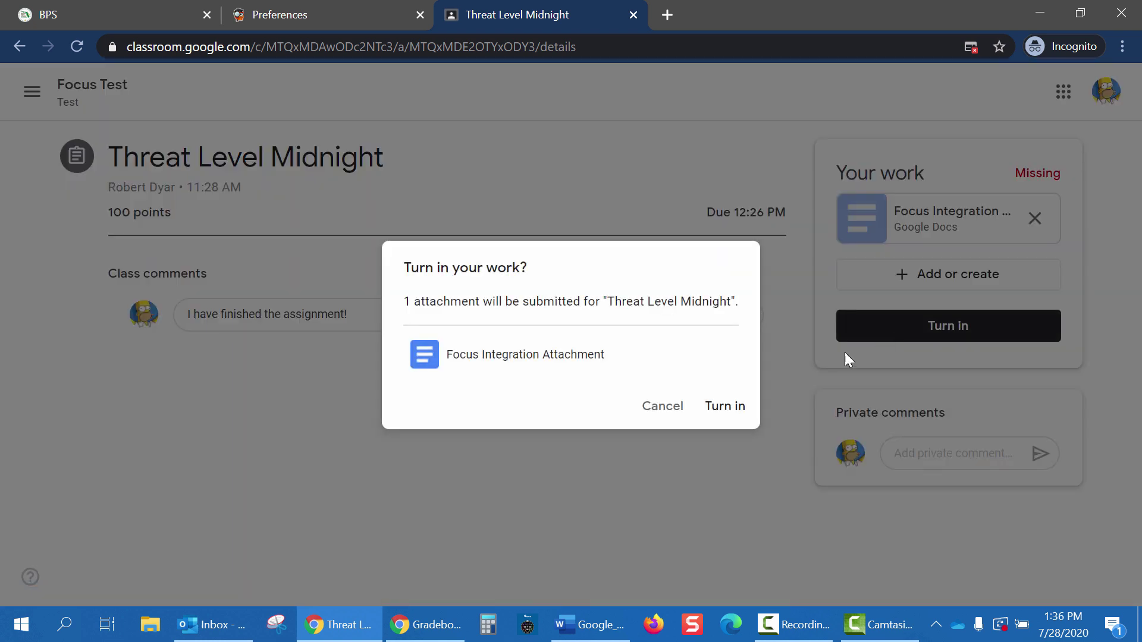
left_click(722, 410)
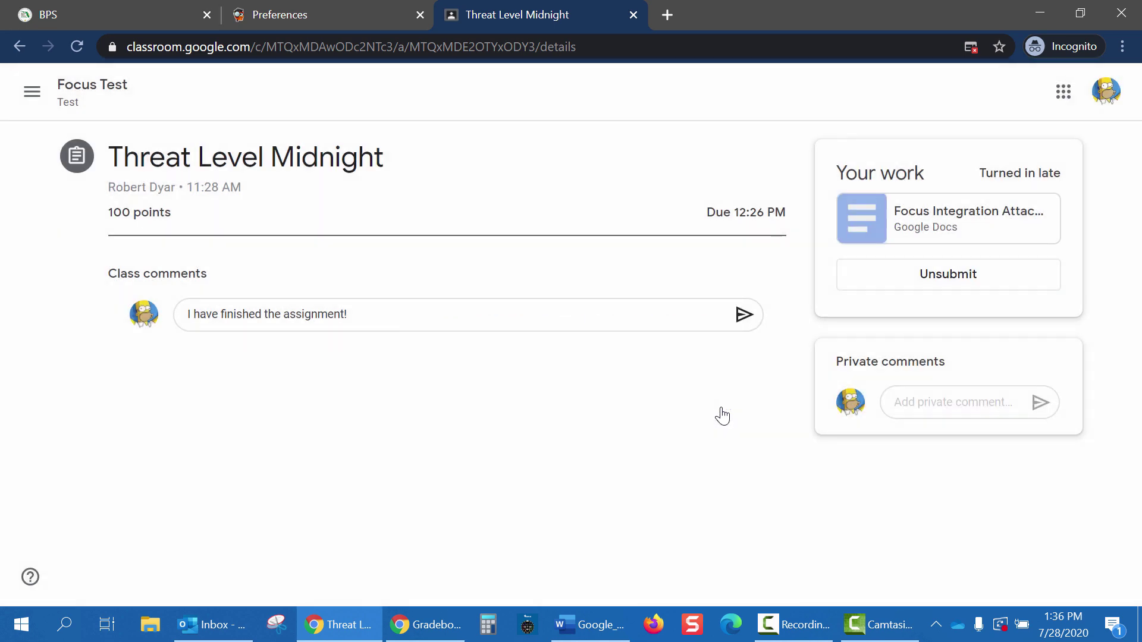
- In the teacher's Grades view, open the test student's attached Threat Level Midnight document for grading
mouse_move(426, 621)
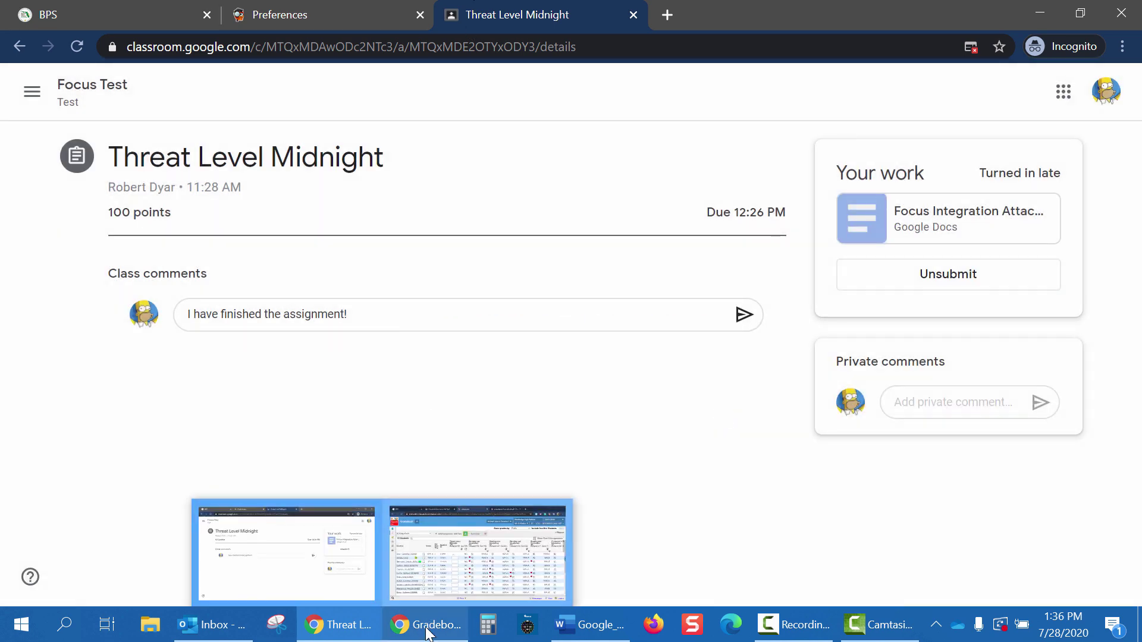
left_click(480, 548)
left_click(372, 7)
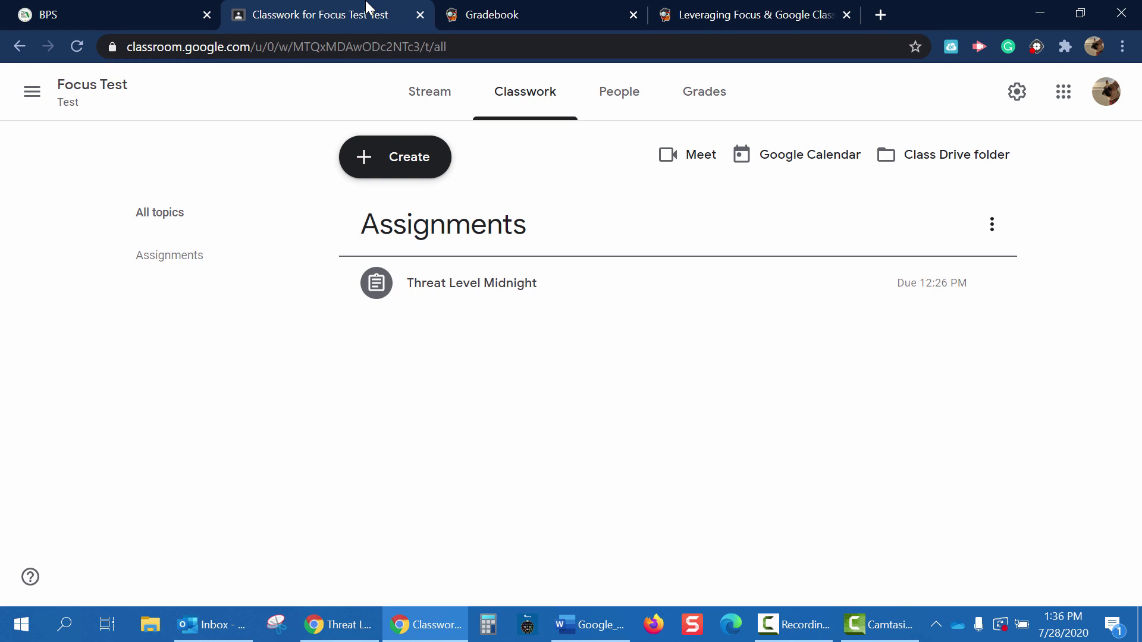
left_click(696, 95)
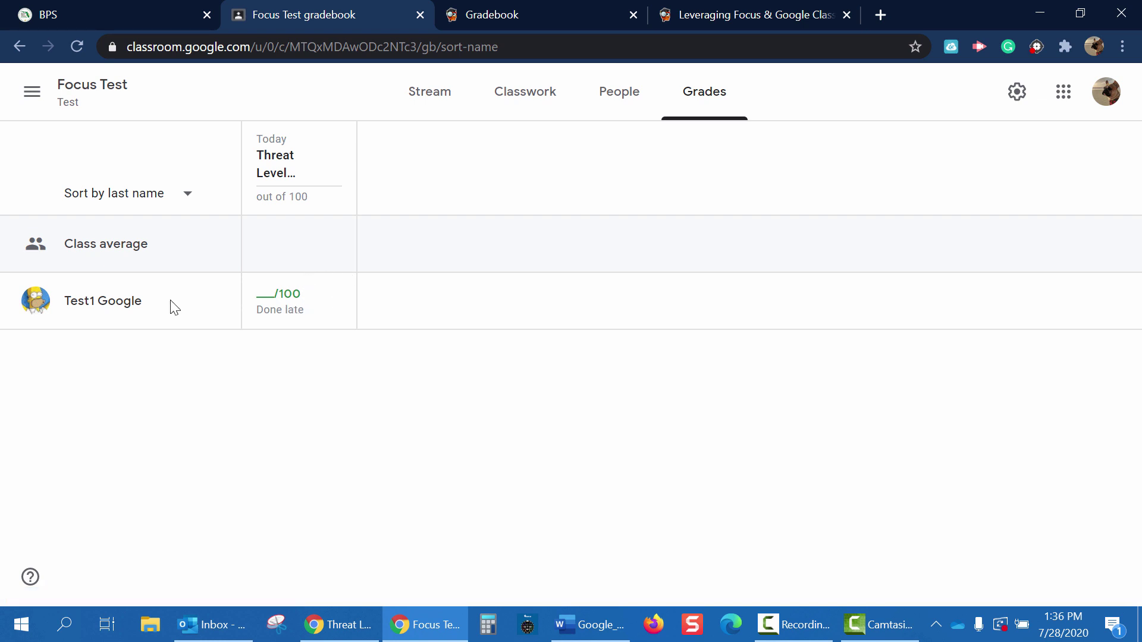
left_click(118, 305)
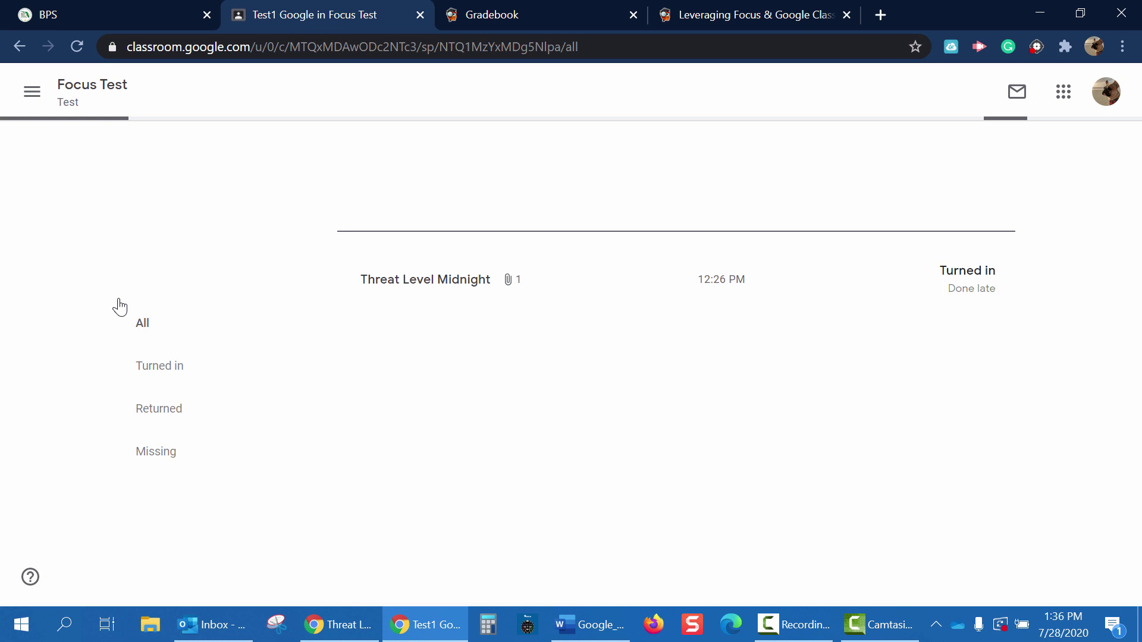
left_click(509, 288)
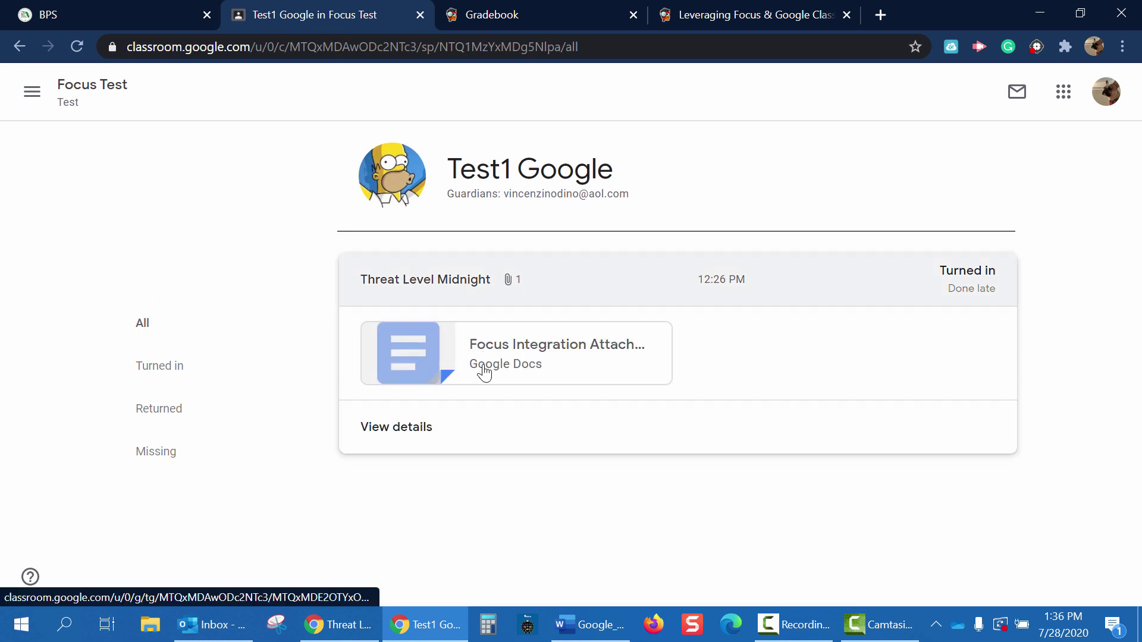
left_click(484, 370)
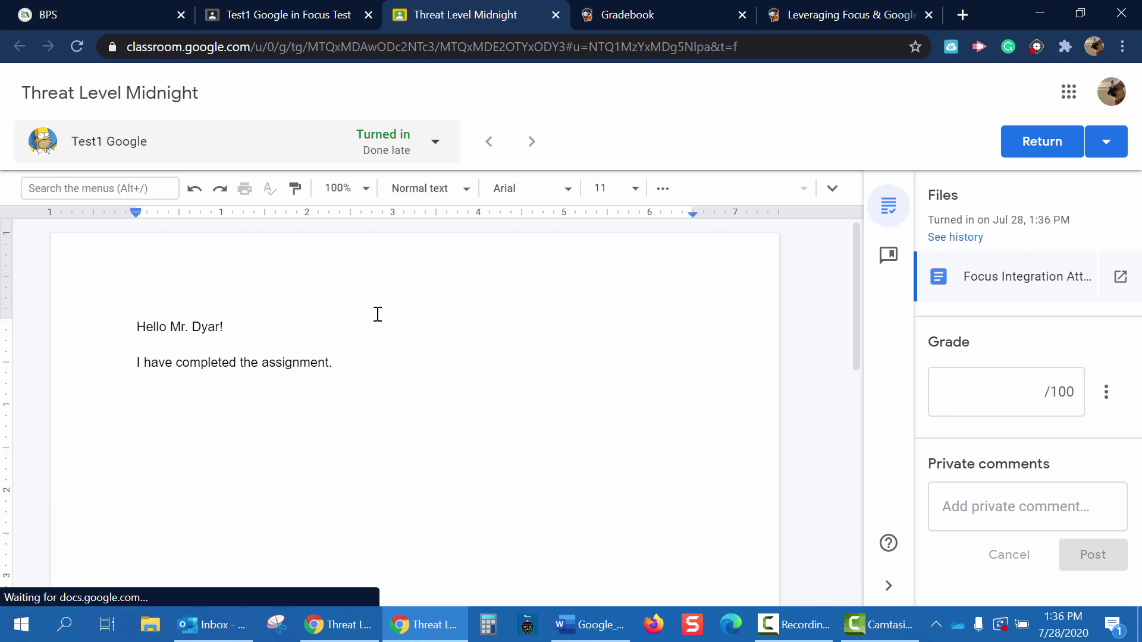
- Grade the student's Threat Level Midnight work 100 and return it, then go back to the Focus gradebook
left_click(1018, 388)
type("100")
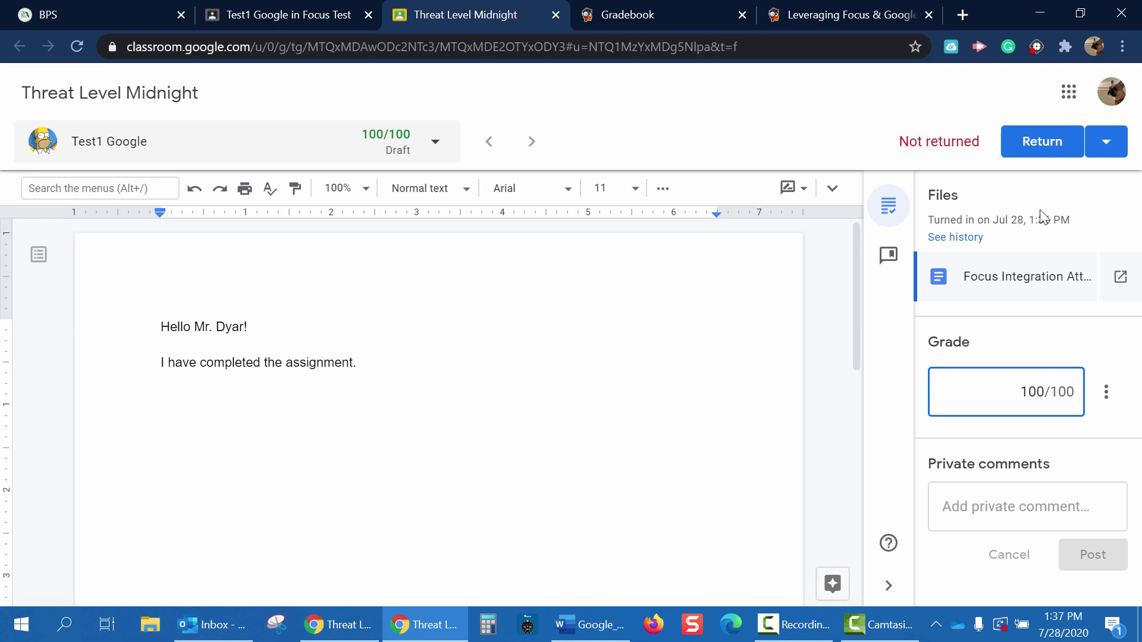
left_click(1038, 146)
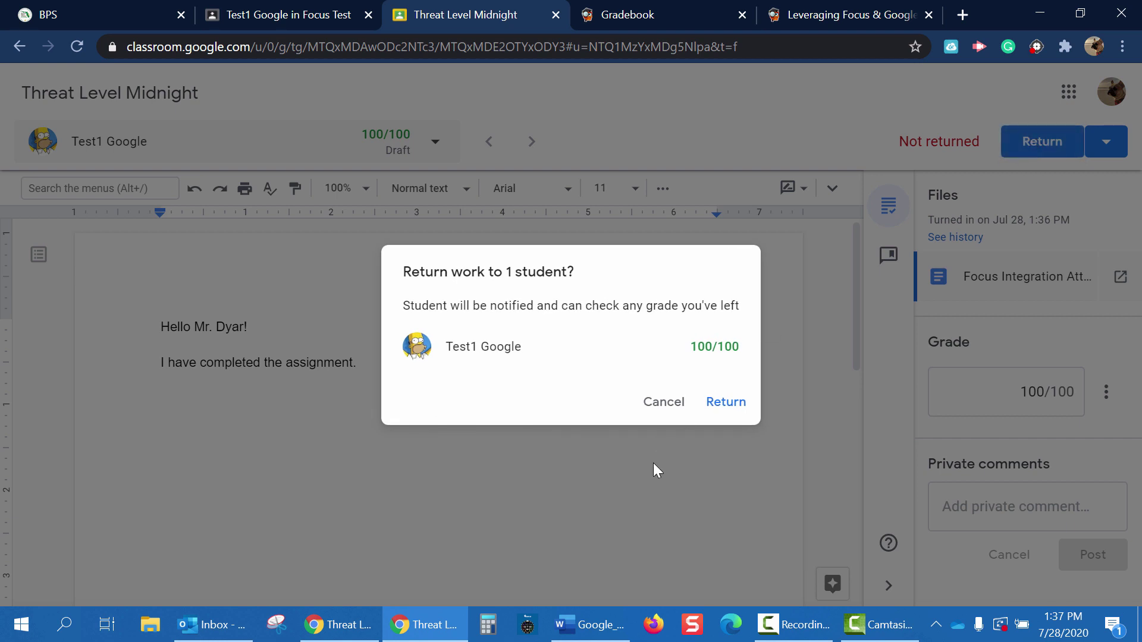
left_click(727, 403)
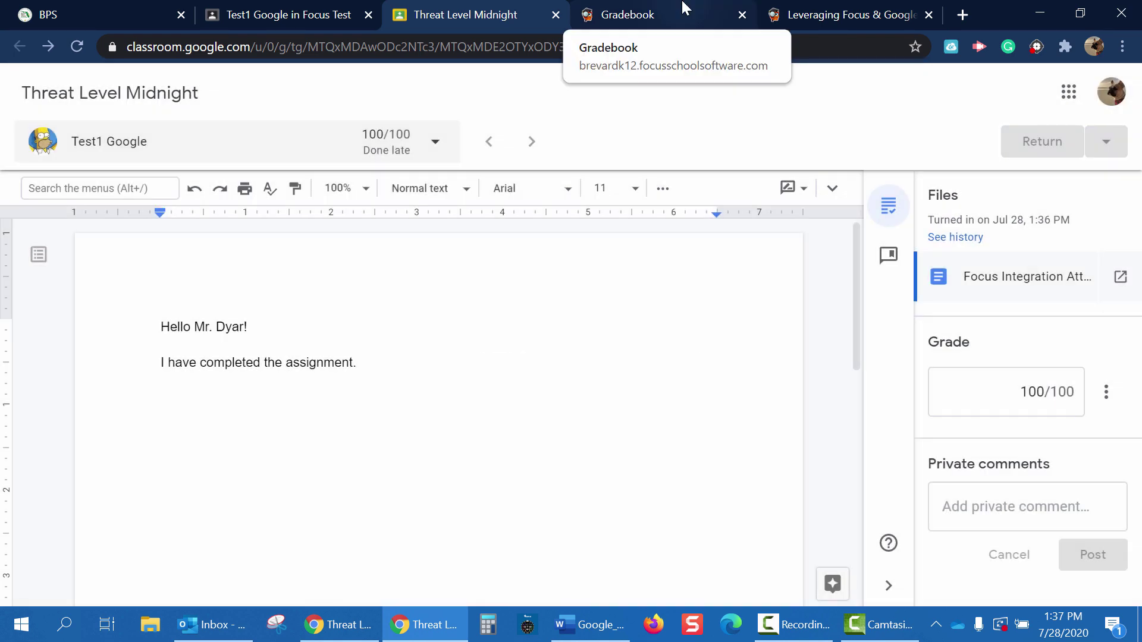
left_click(684, 8)
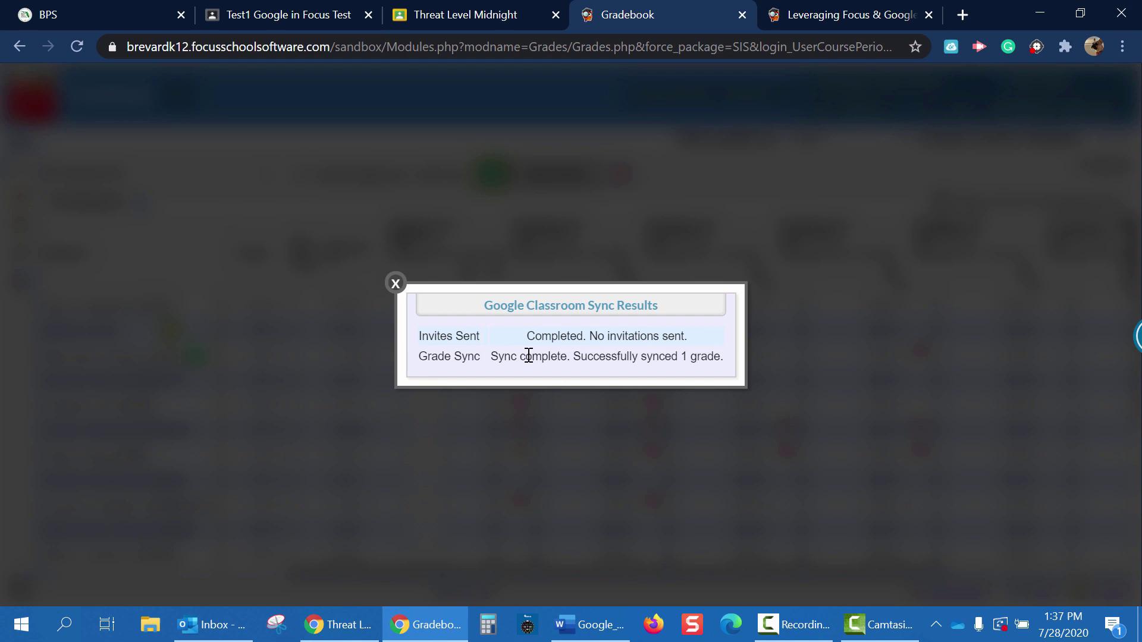
- Close the Sync Results summary showing 1 grade synced
left_click(396, 284)
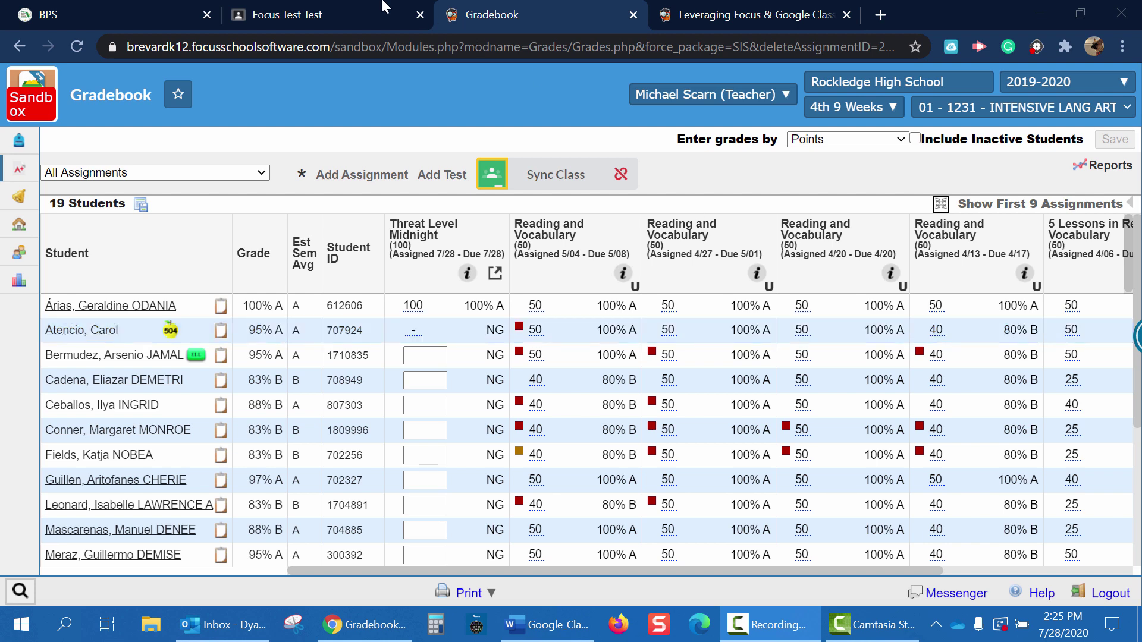
- Create a new Focus Test assignment titled 'Google Reading' with instructions 'Read the information'
left_click(352, 9)
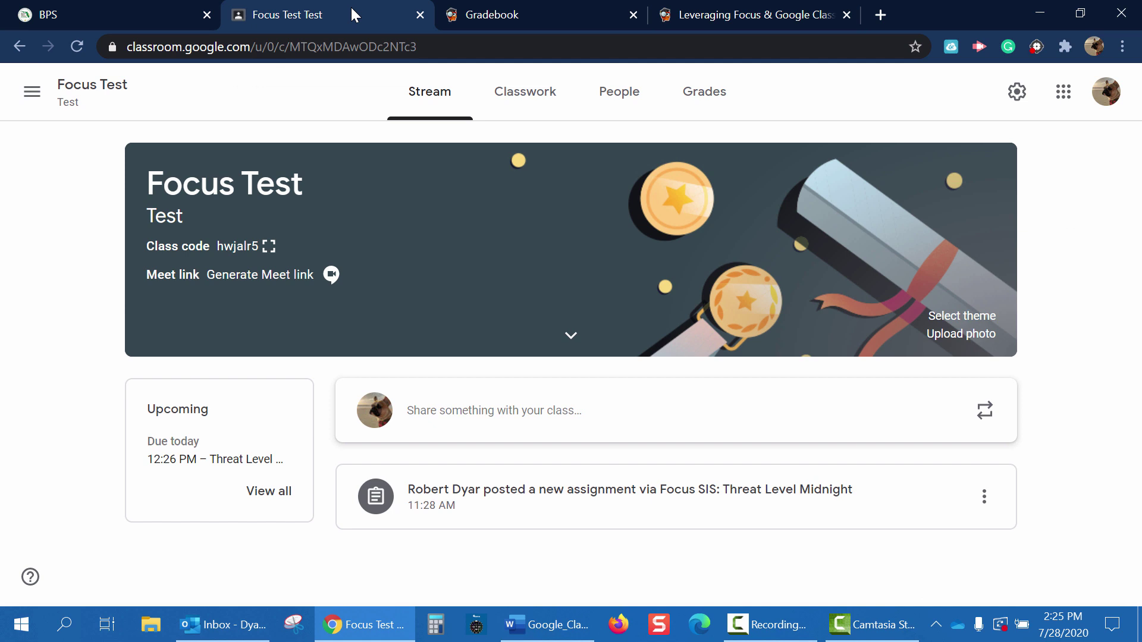
left_click(526, 112)
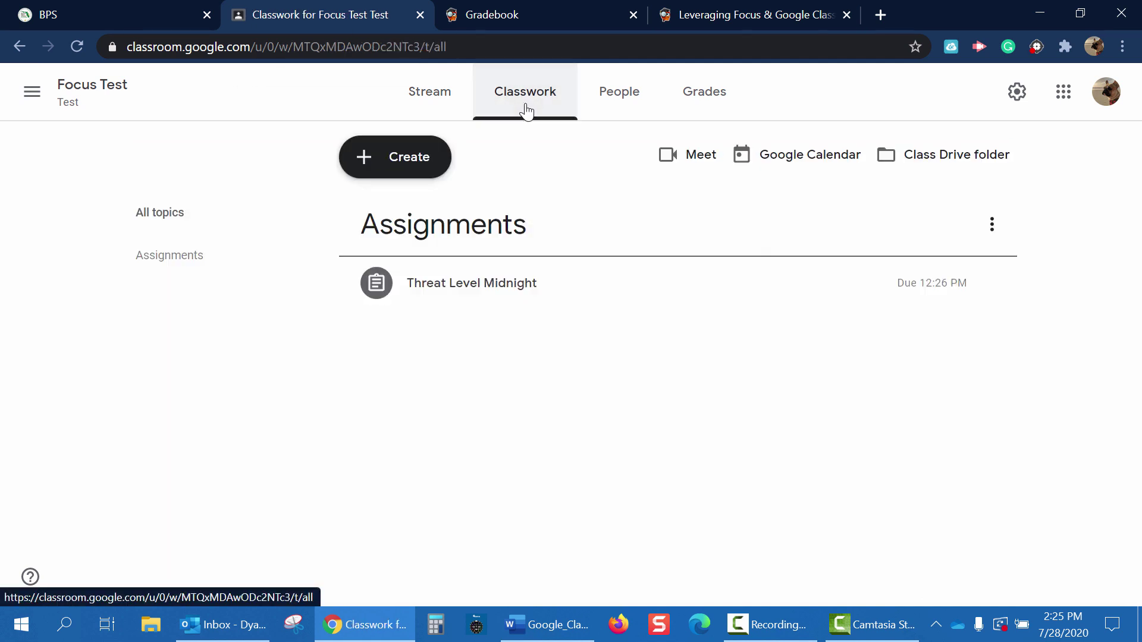
left_click(410, 160)
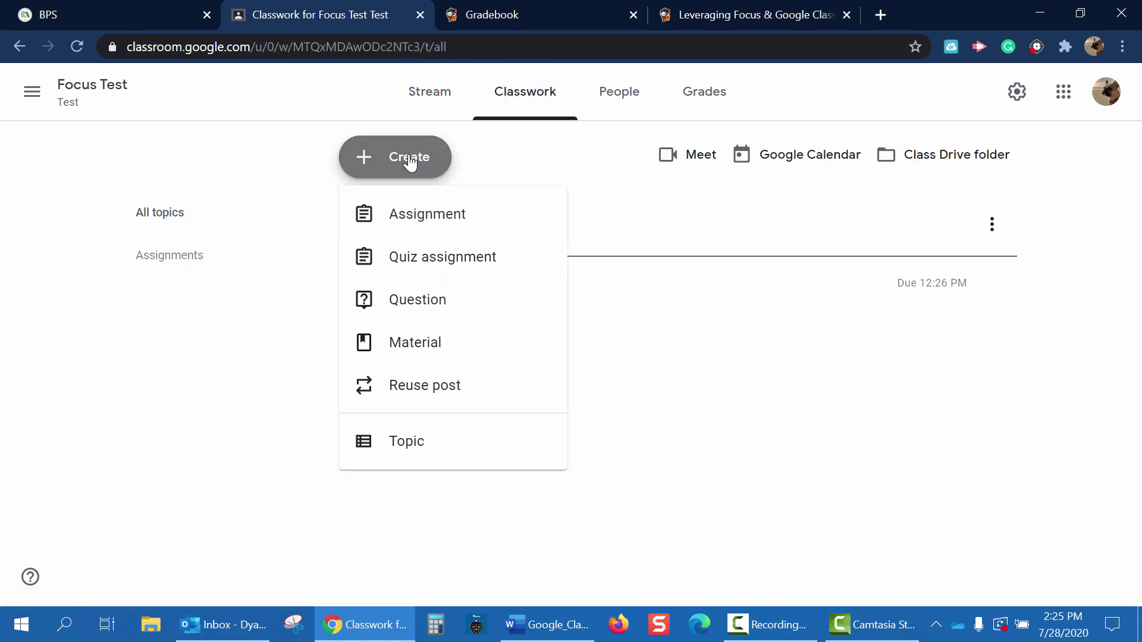
left_click(447, 227)
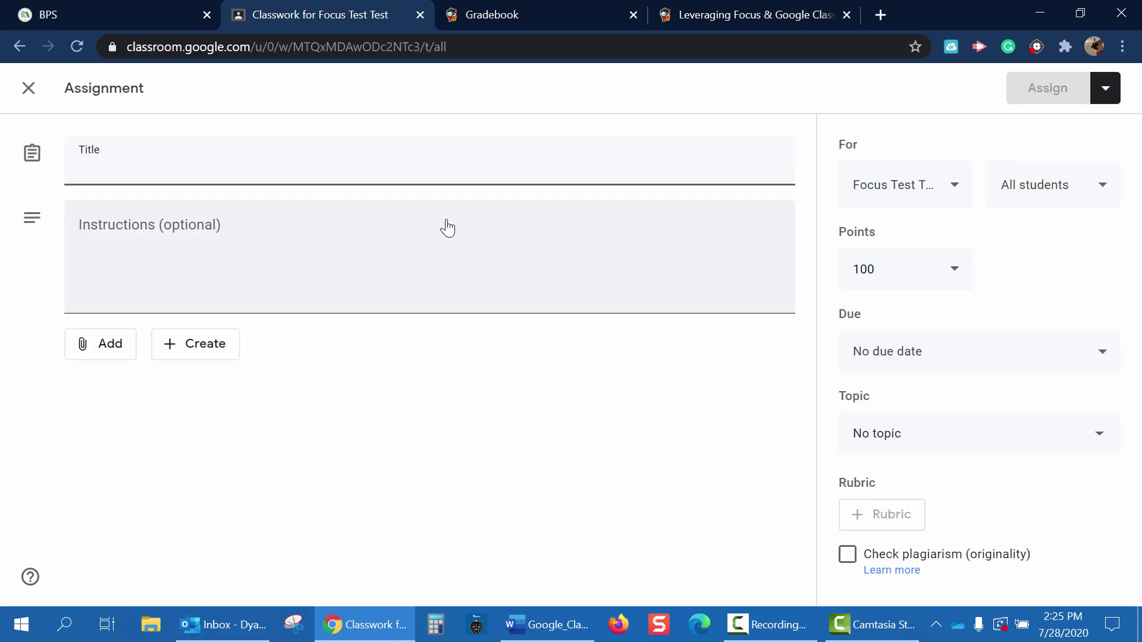
type("Googl")
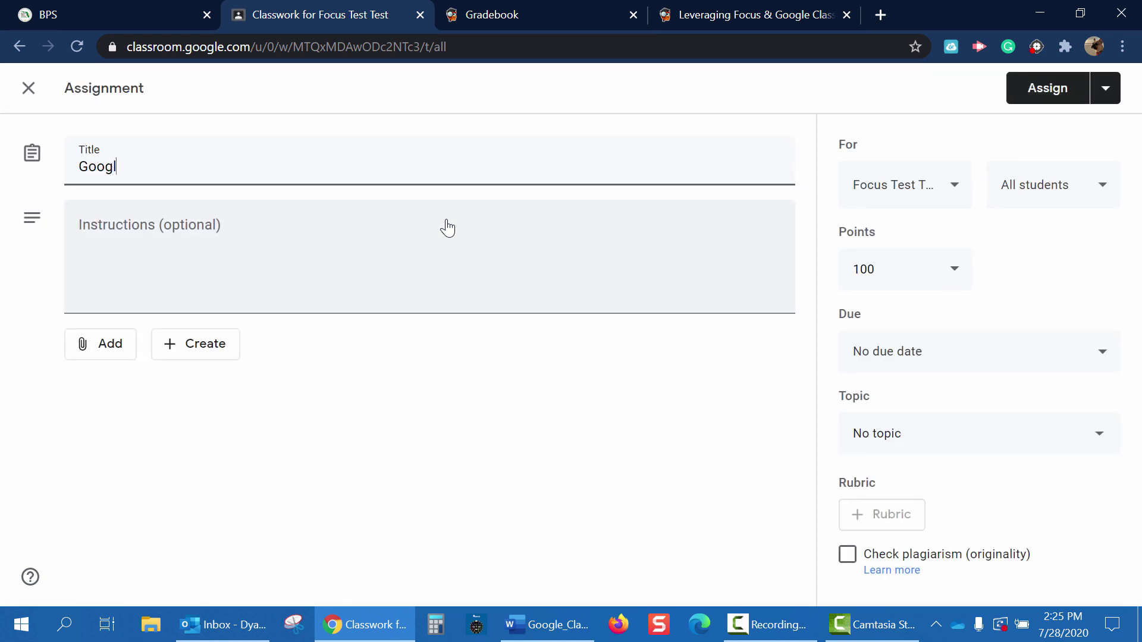
type("e Reading")
left_click(414, 232)
type("Re")
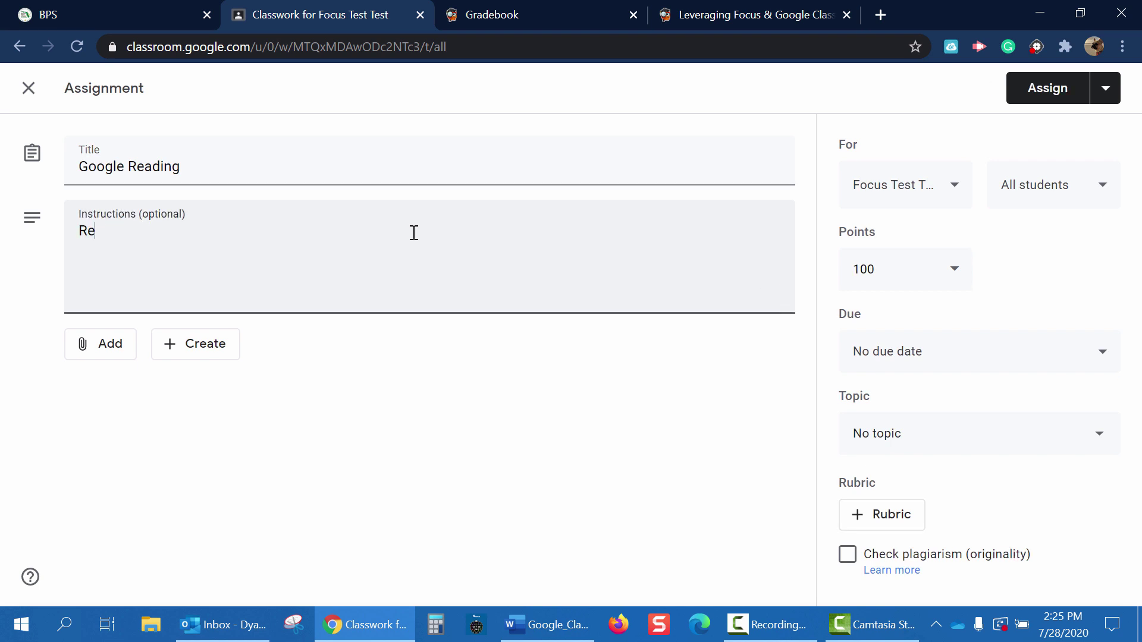
type("ad the information at the link.")
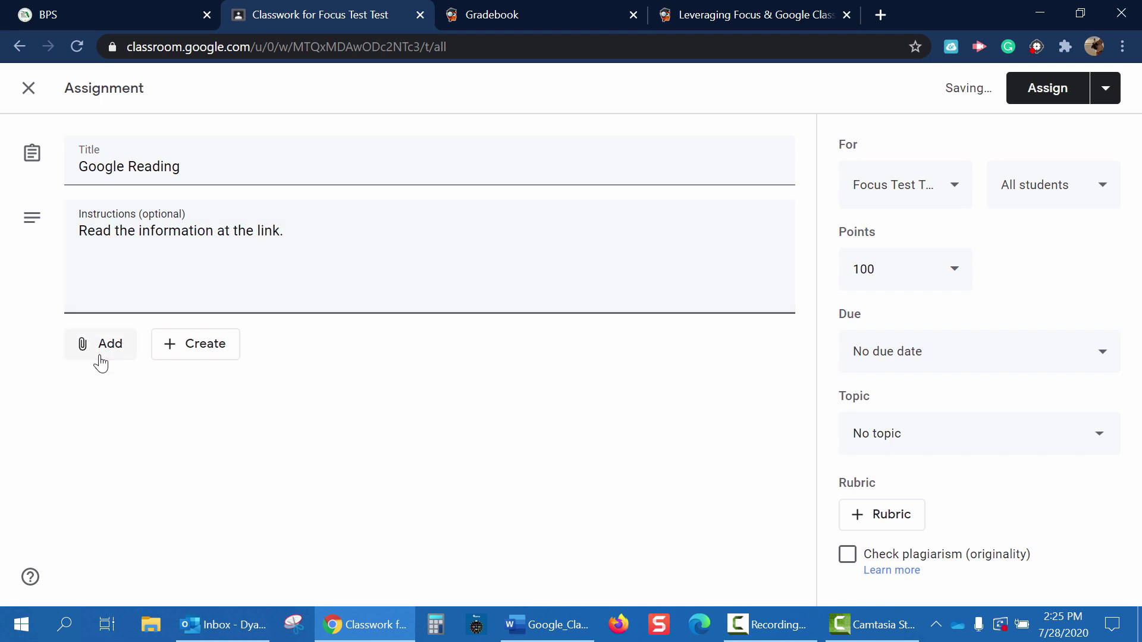
- Attach a google.com link and assign it to the Focus Test class only
left_click(97, 355)
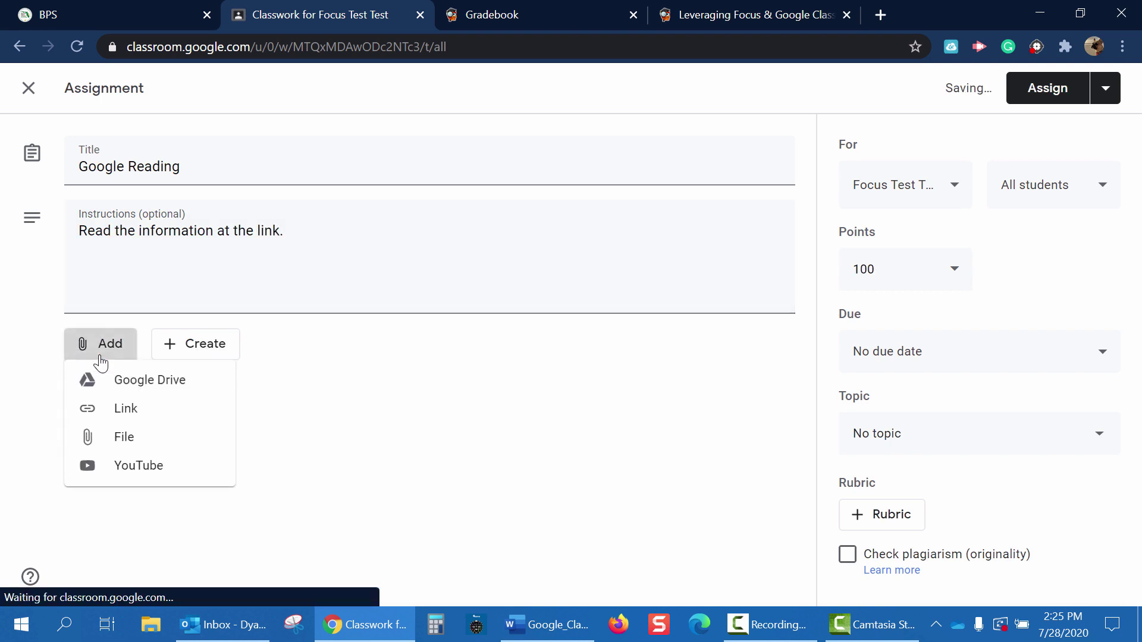
left_click(125, 410)
type("goog")
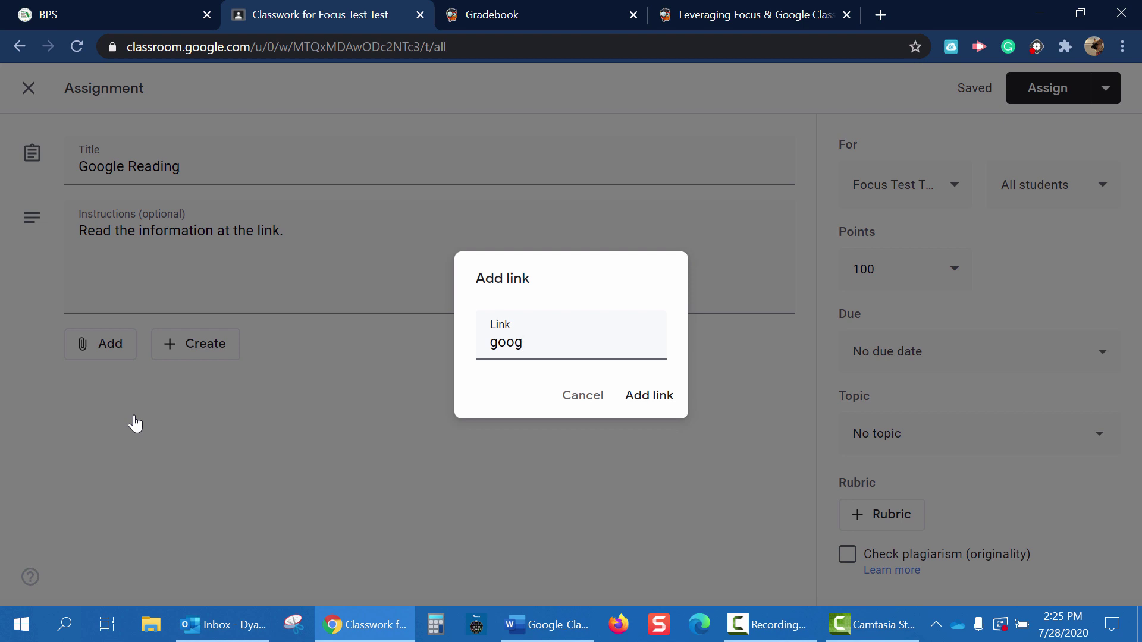
type("le.com")
left_click(651, 398)
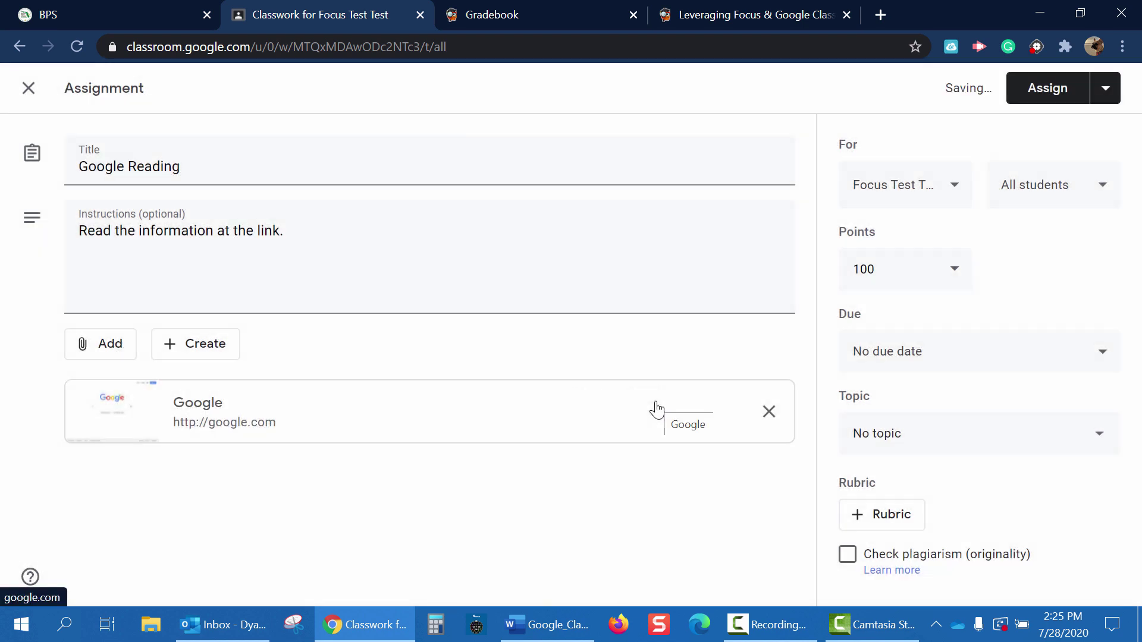
left_click(939, 204)
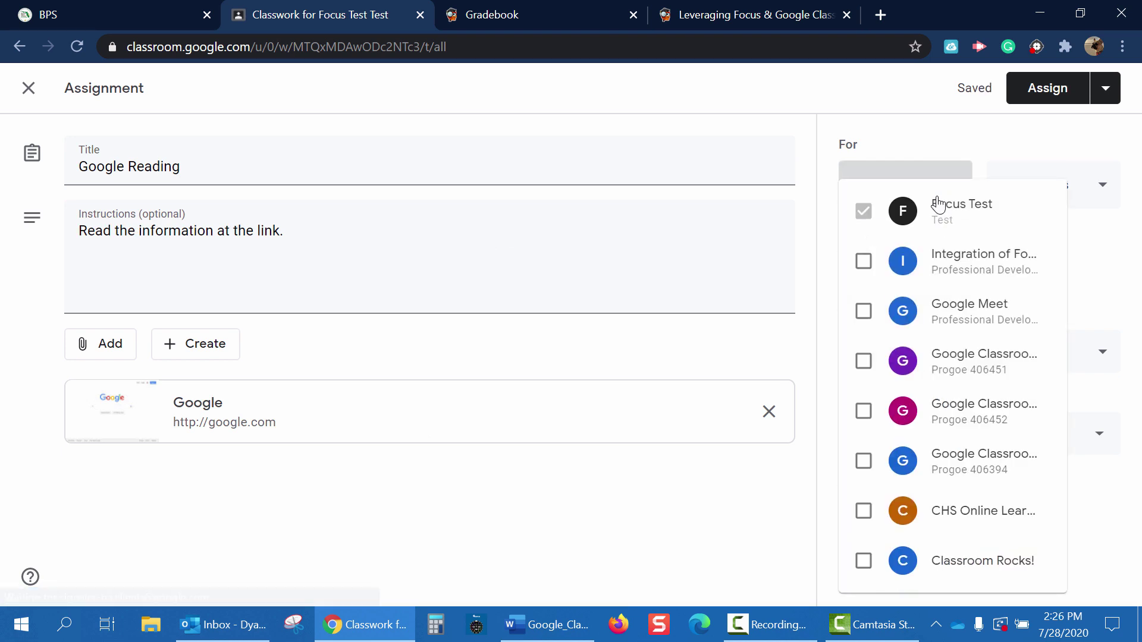
left_click(952, 141)
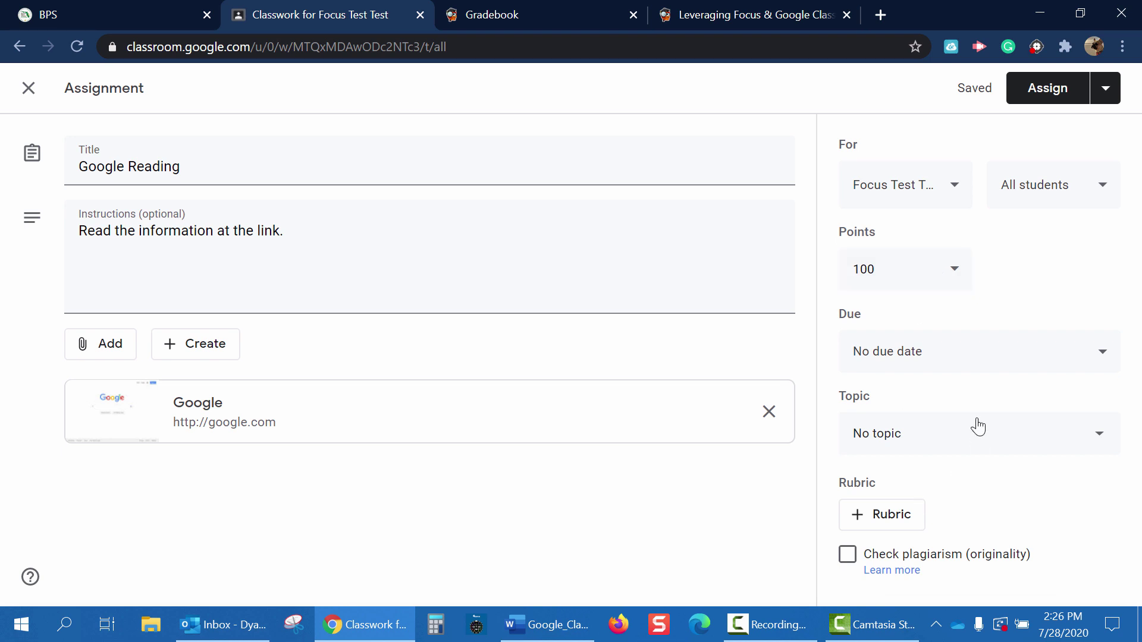
left_click(1034, 102)
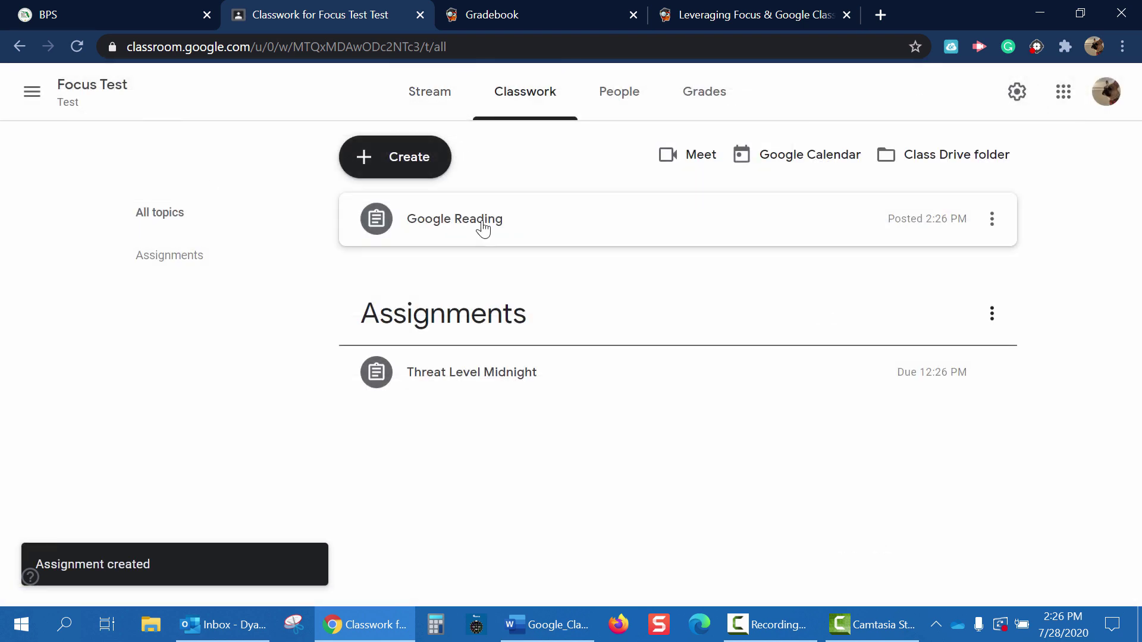
- Add a new Focus gradebook assignment titled 'Google Reading' worth 100 points
left_click(529, 16)
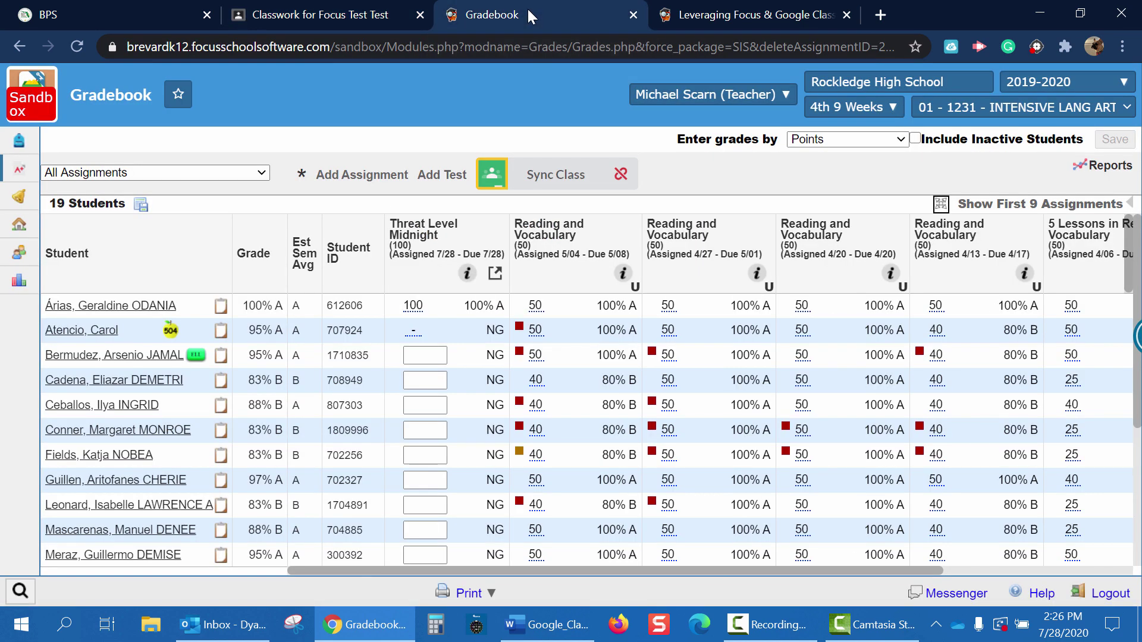
left_click(365, 175)
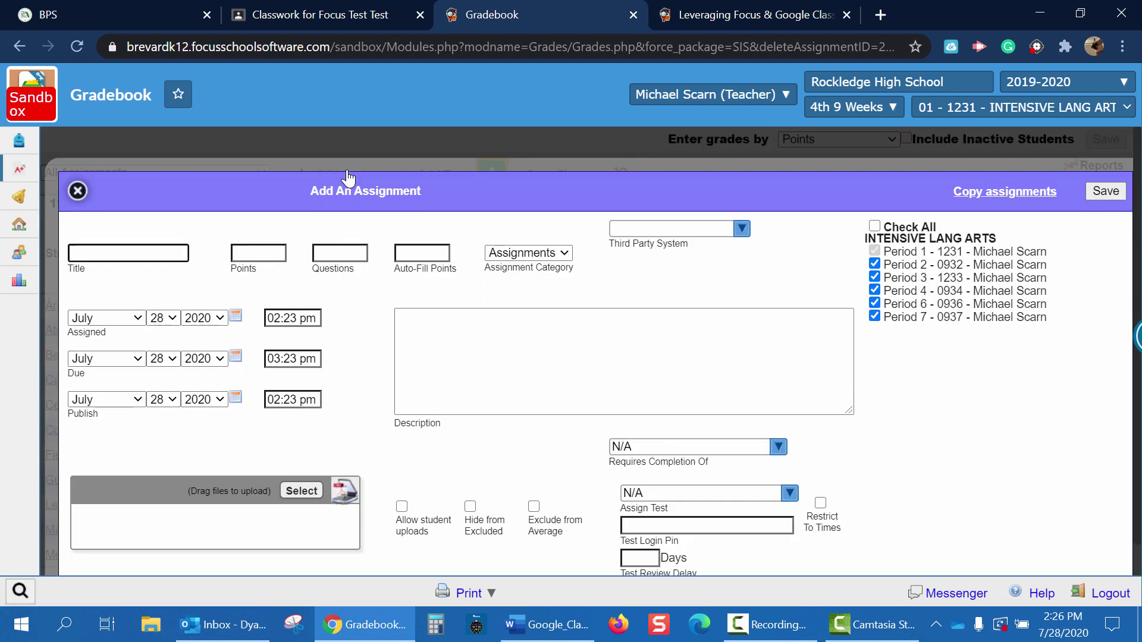
left_click(147, 260)
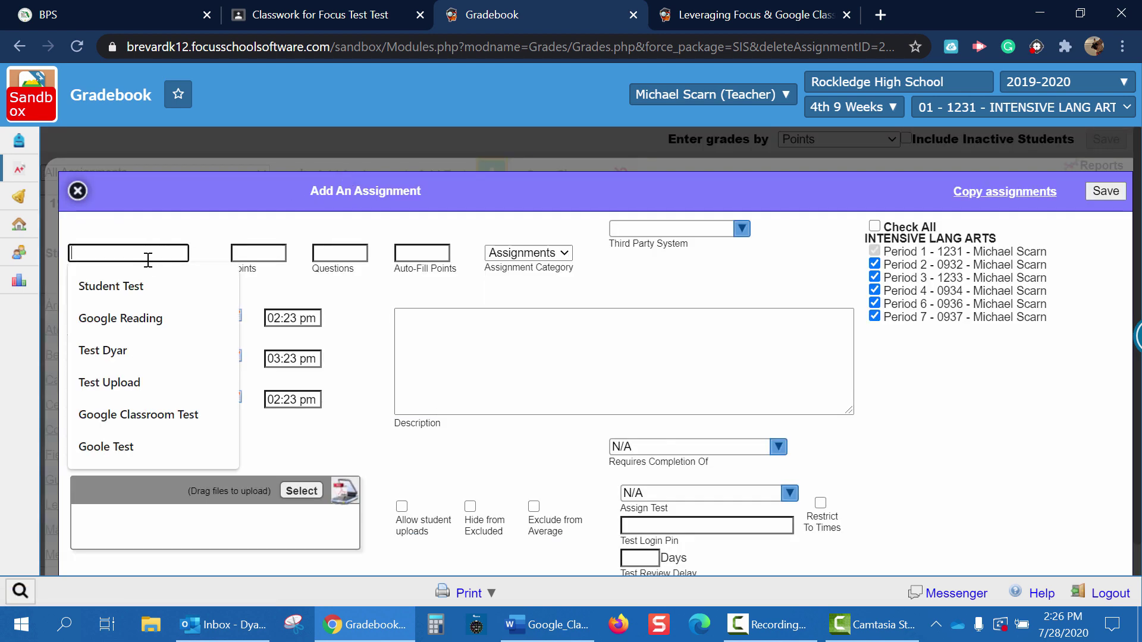
type("Google Reading")
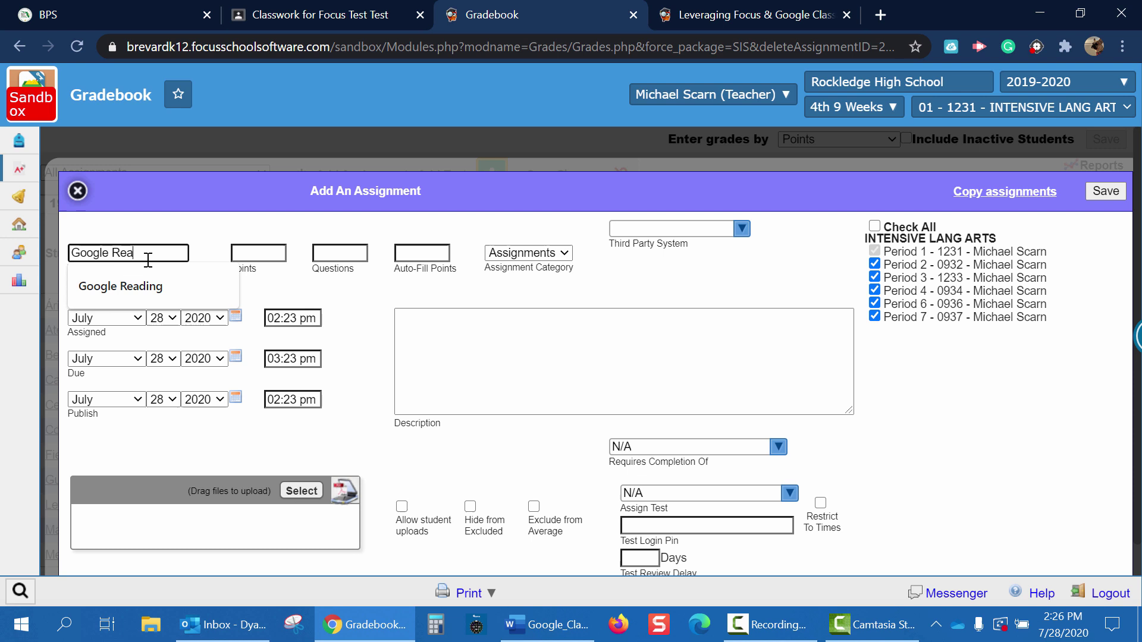
left_click(277, 257)
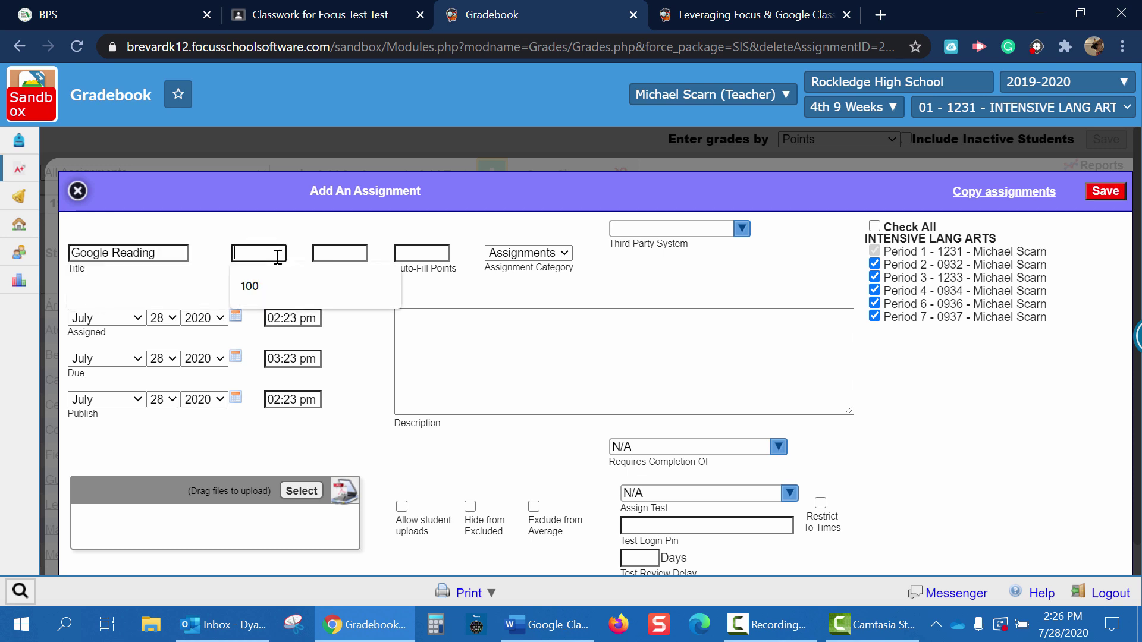
type("100")
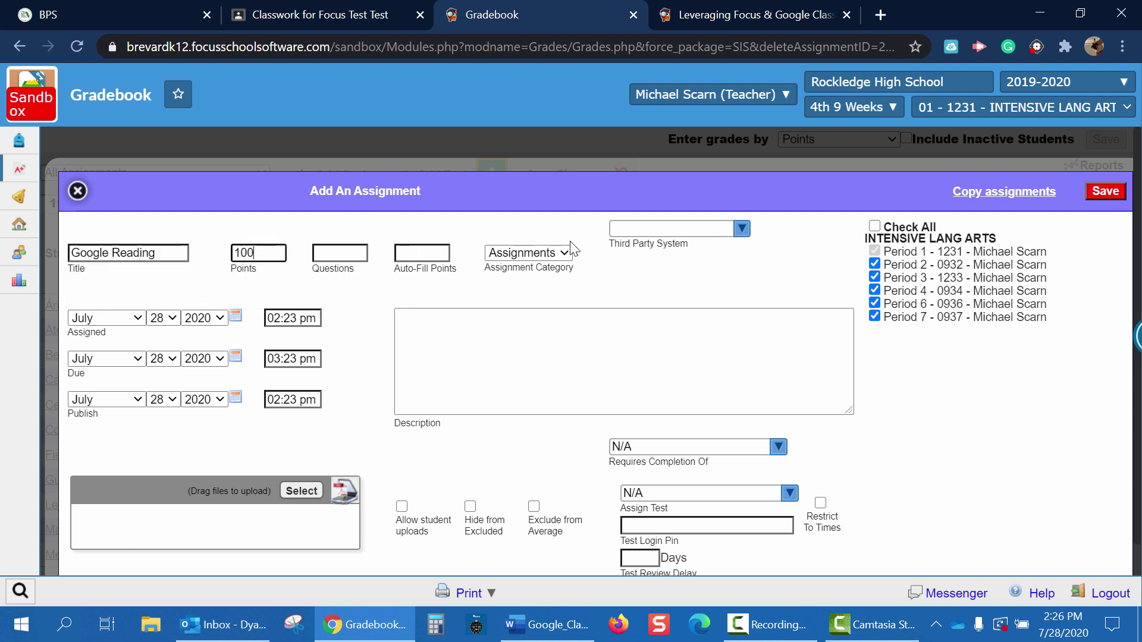
- Link it to Google Classroom's Google Reading assignment for Period 1 only, and save
left_click(667, 232)
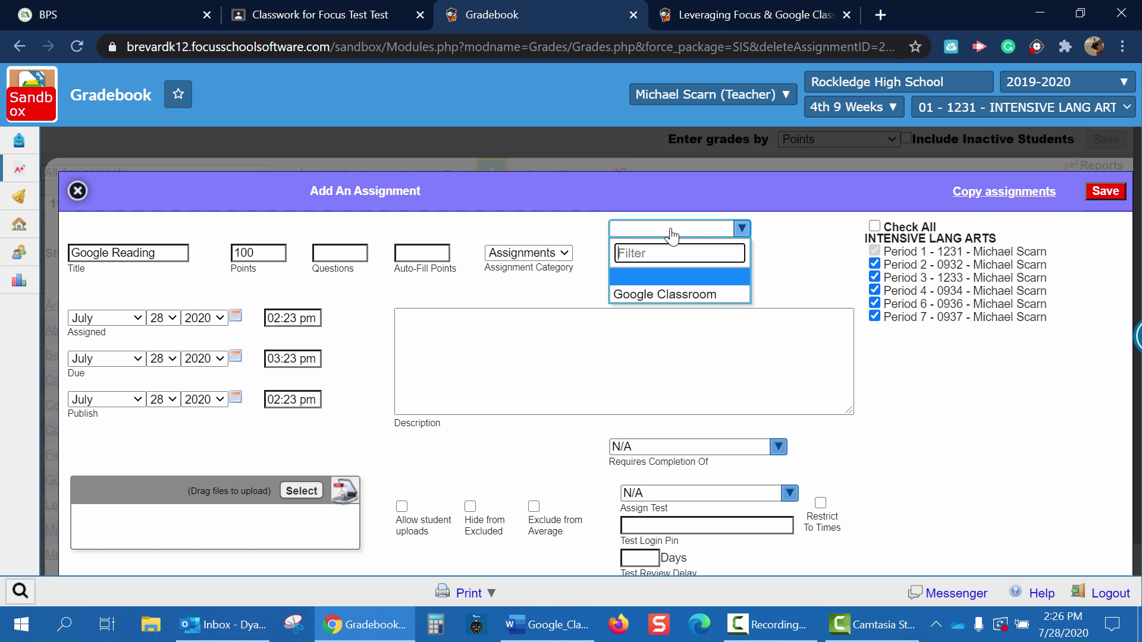
left_click(672, 295)
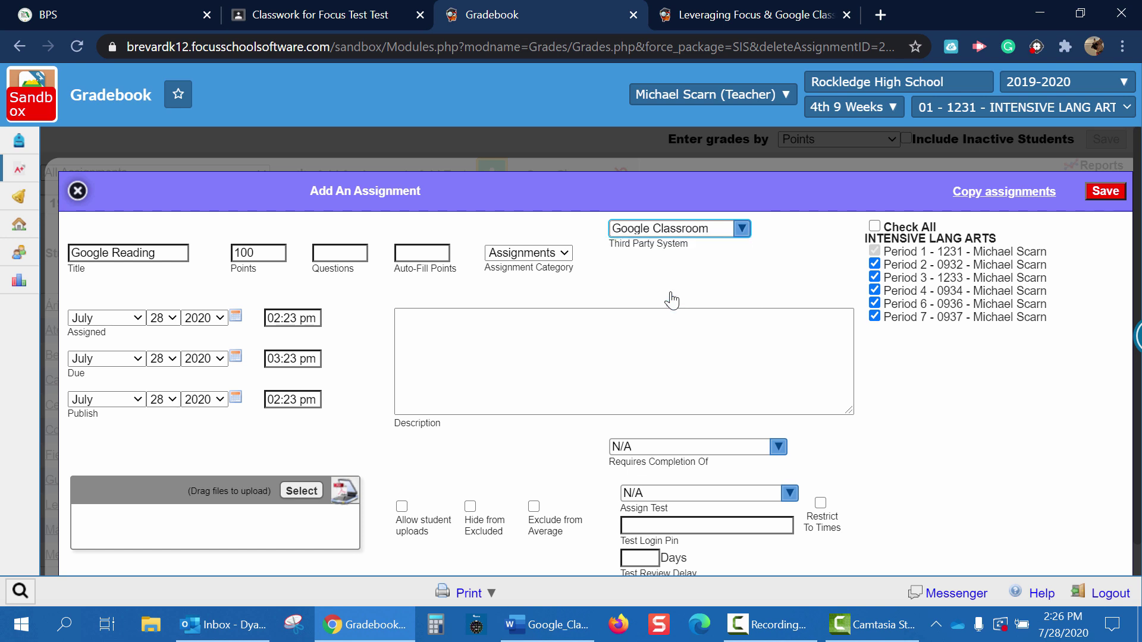
left_click(728, 272)
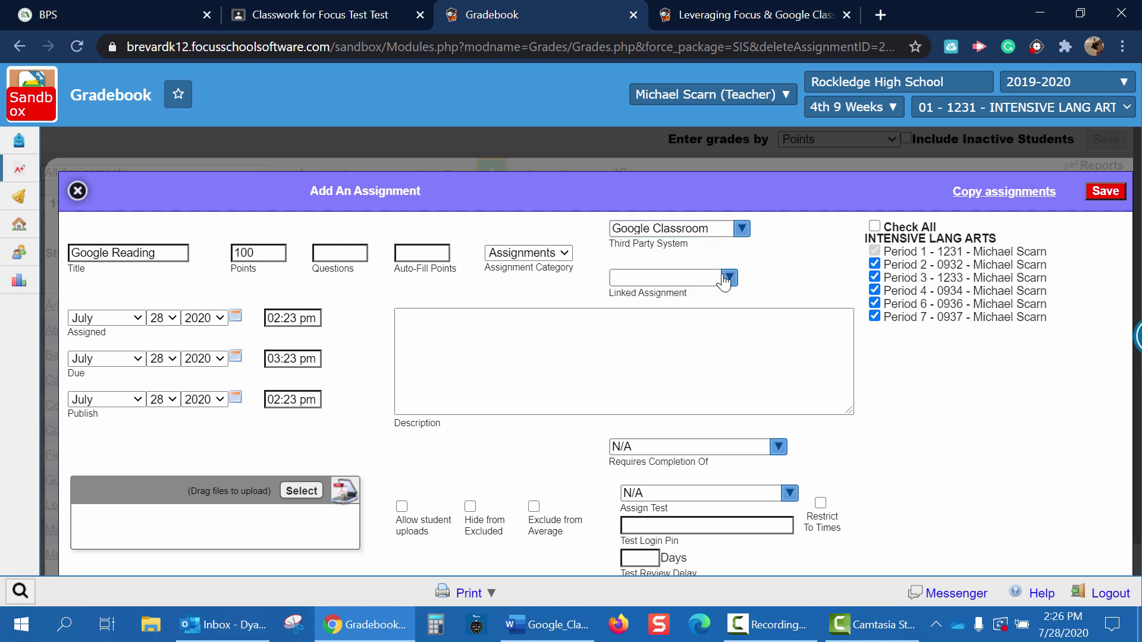
left_click(728, 279)
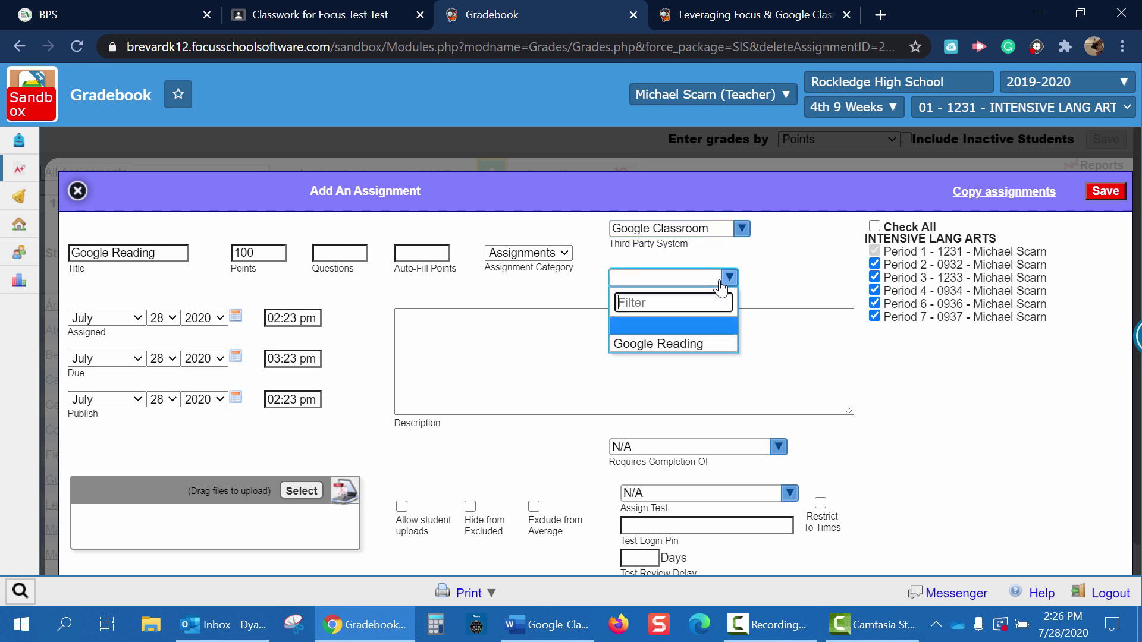
left_click(700, 345)
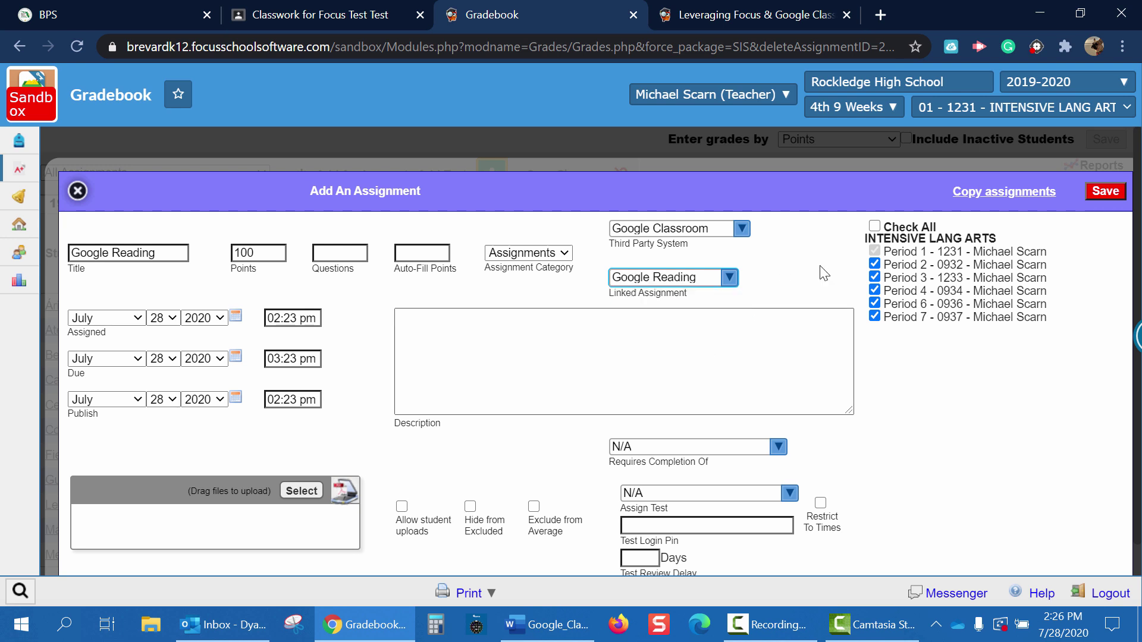
left_click(875, 227)
left_click(875, 227)
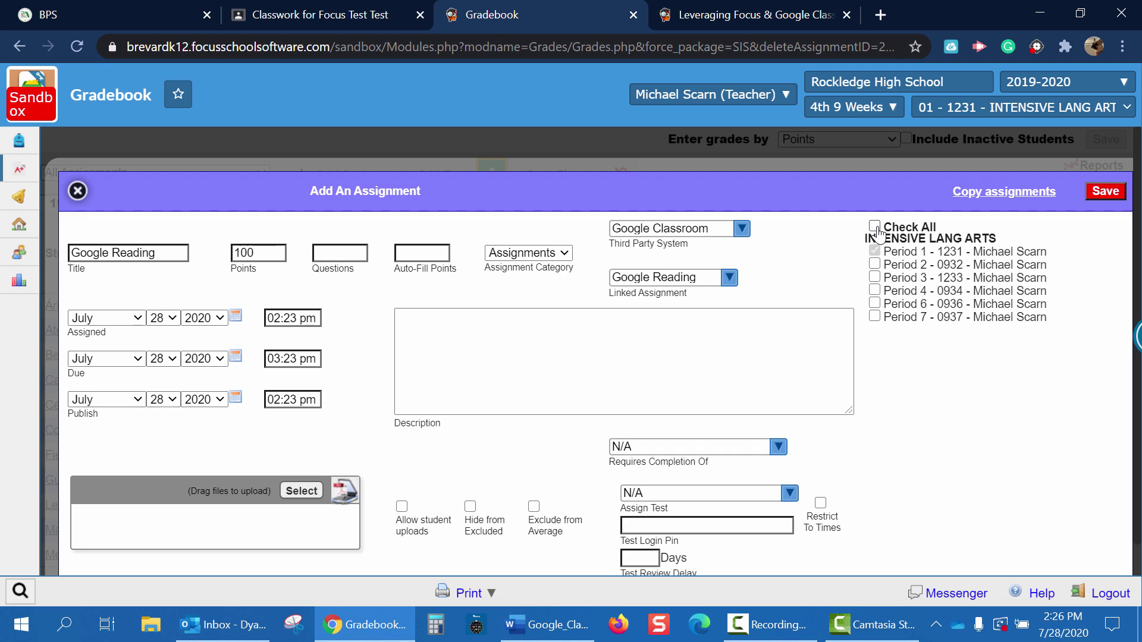
left_click(1119, 193)
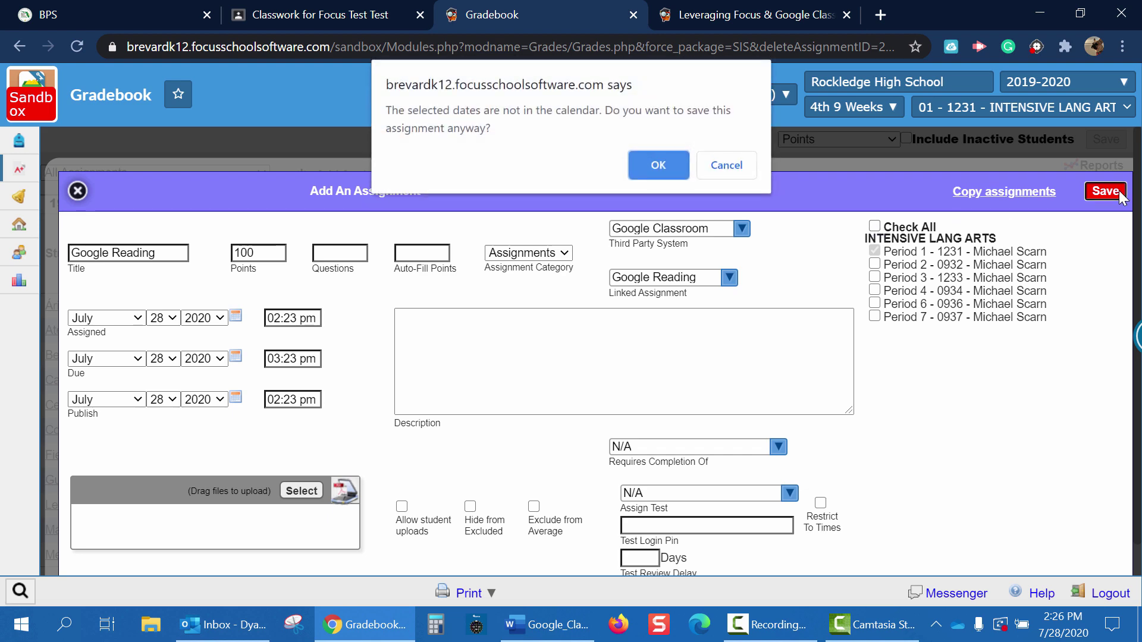
left_click(652, 166)
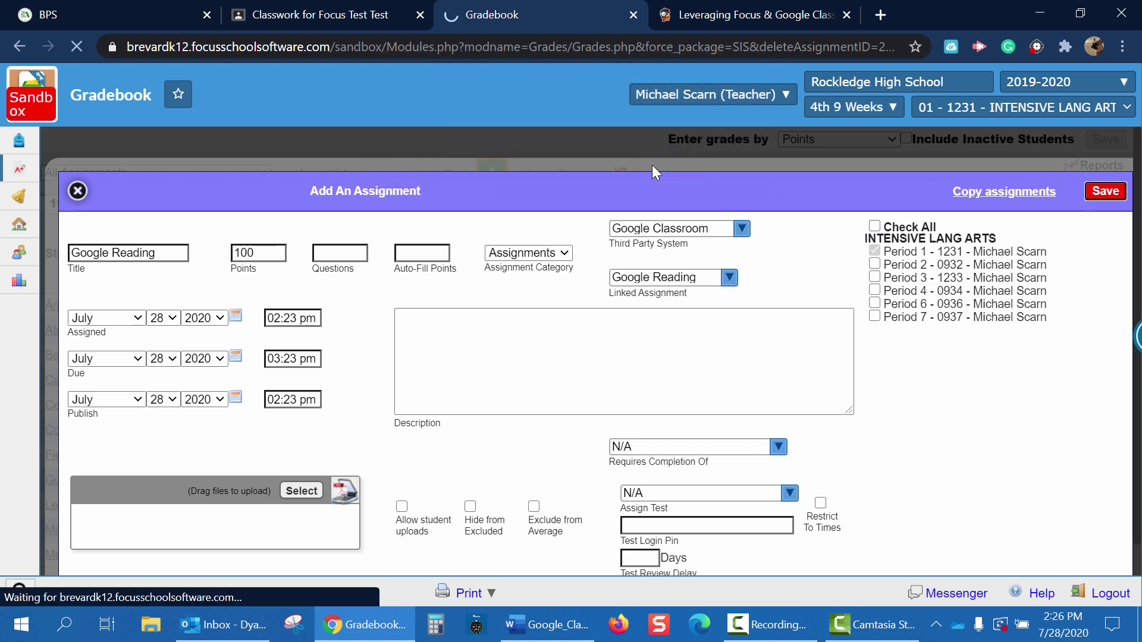